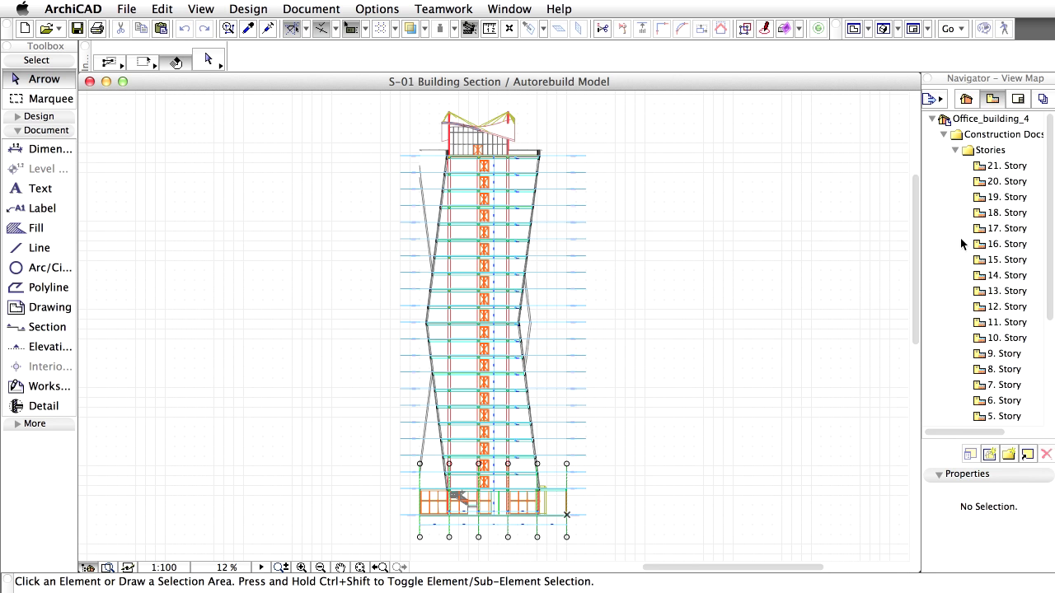
Scroll the View Map to Sections and open the S-01 Building Section view
scroll(961, 237, down, 6)
scroll(961, 238, down, 1)
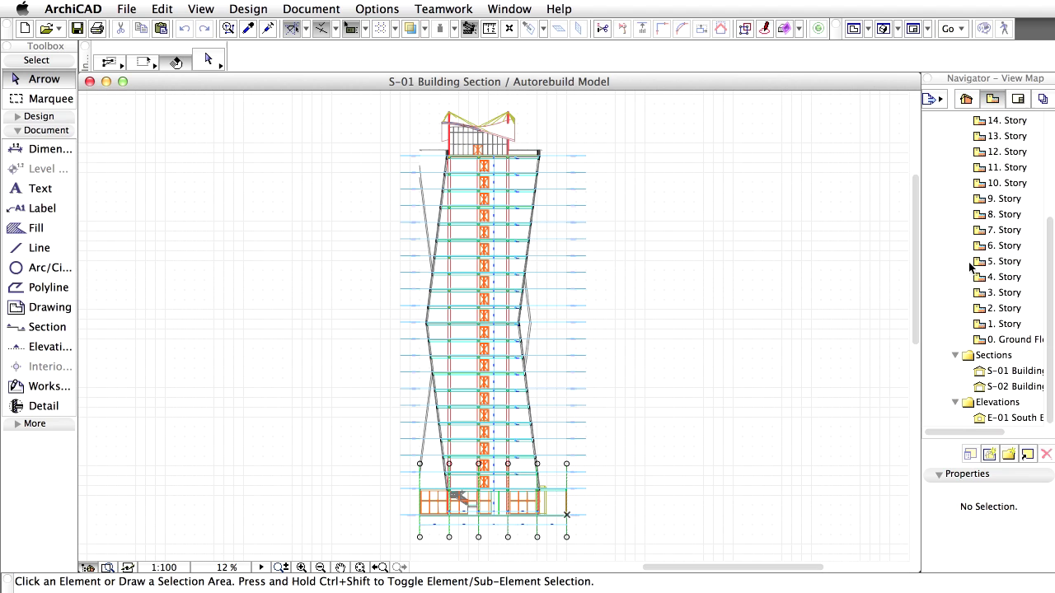
click(1020, 371)
double_click(1020, 371)
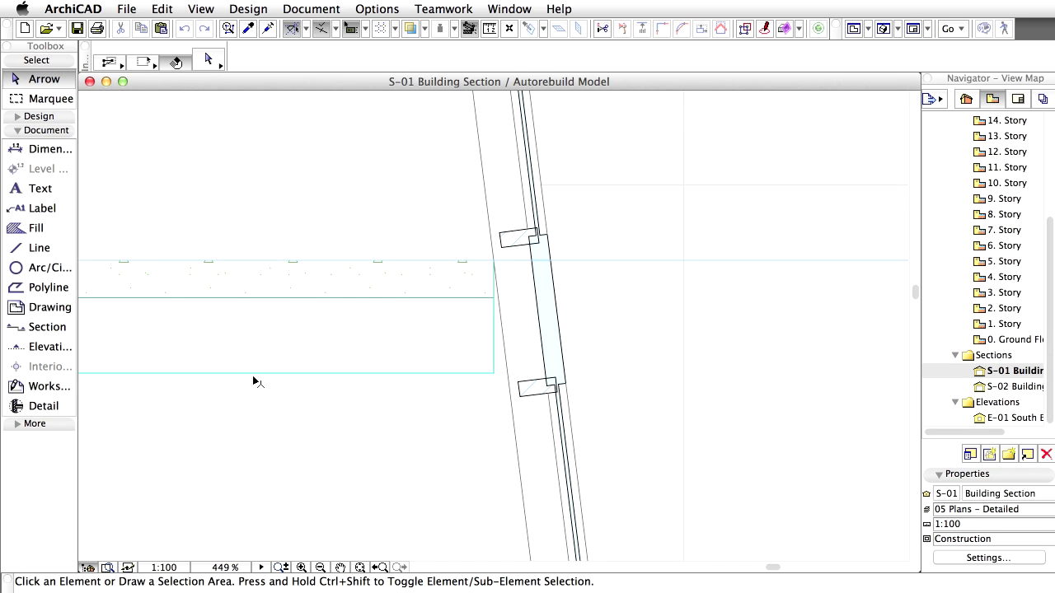
Frame the slab–curtain wall junction with a rectangular D-01 detail boundary, label placed upper right
click(44, 407)
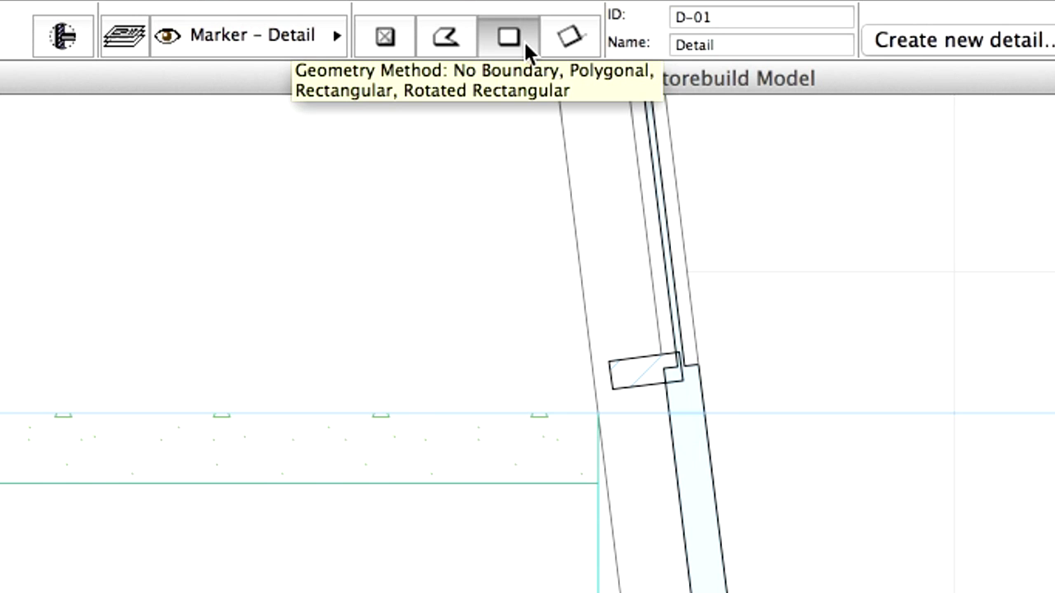
click(265, 454)
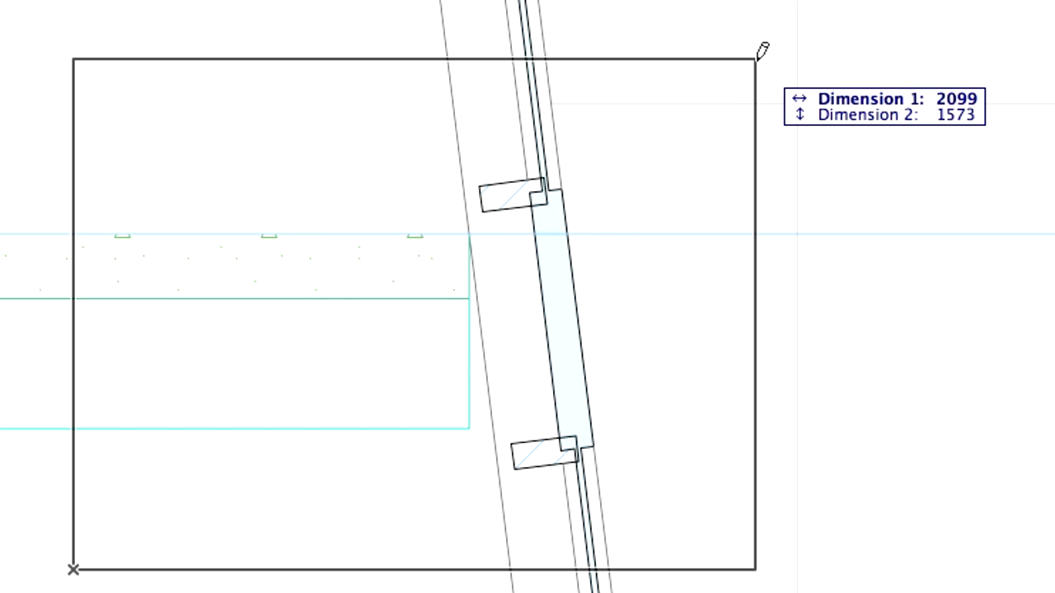
click(756, 58)
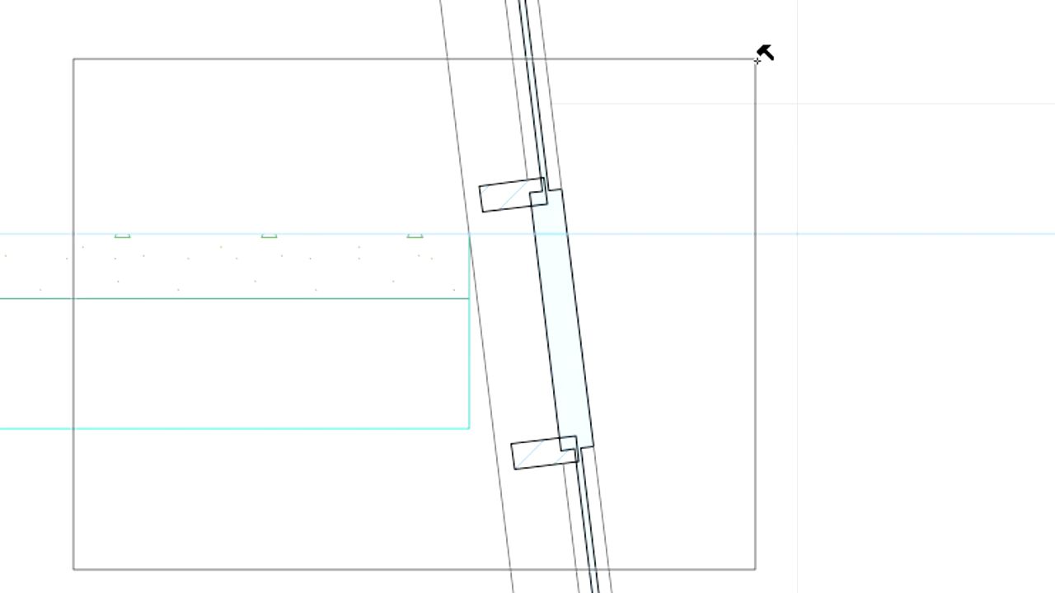
click(852, 33)
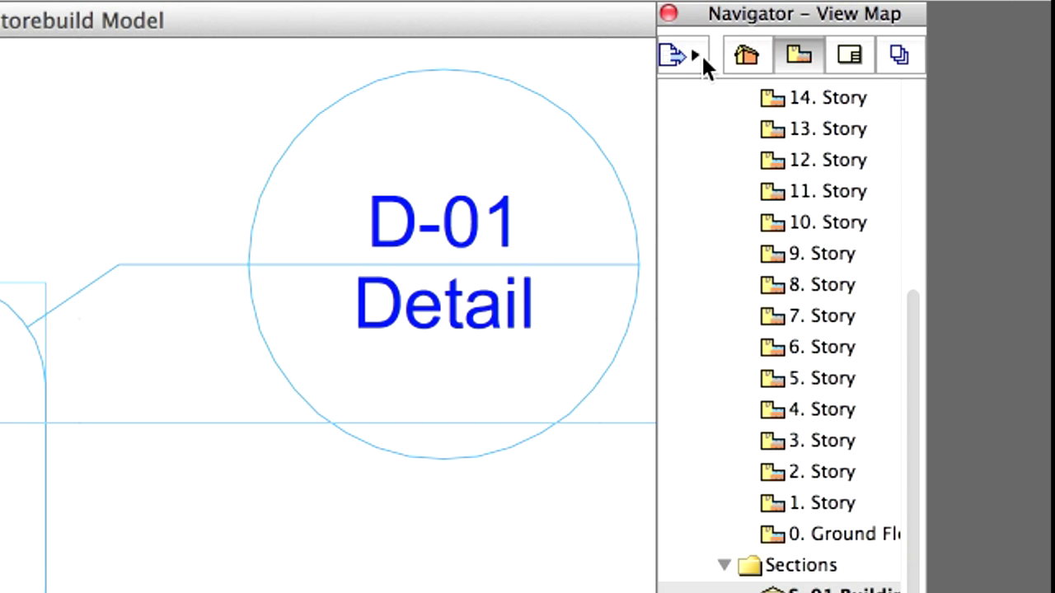
Open the Organizer and collapse the Stories, Sections and Elevations folders
click(939, 98)
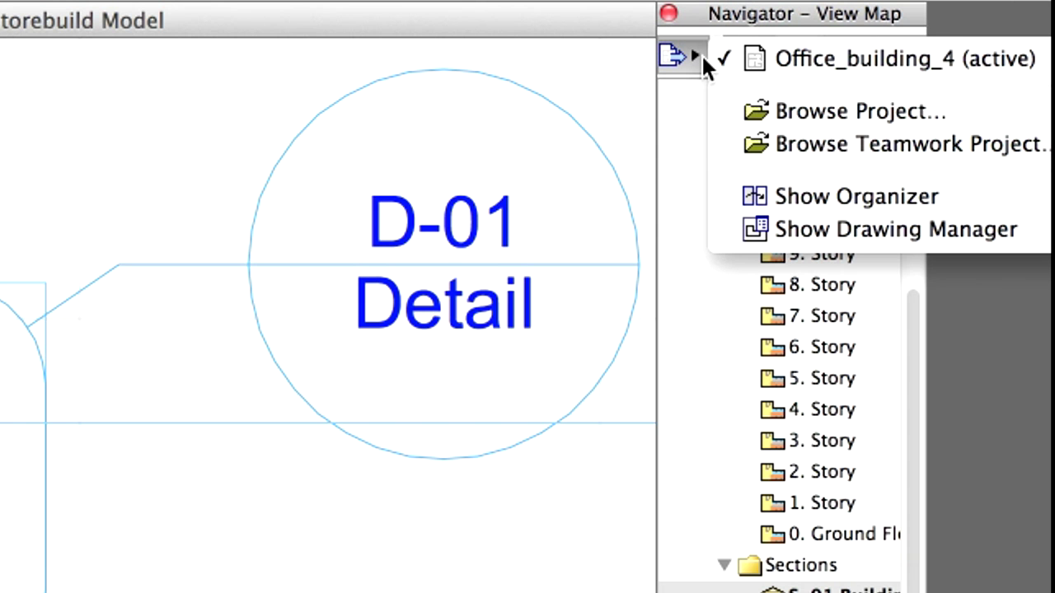
click(958, 204)
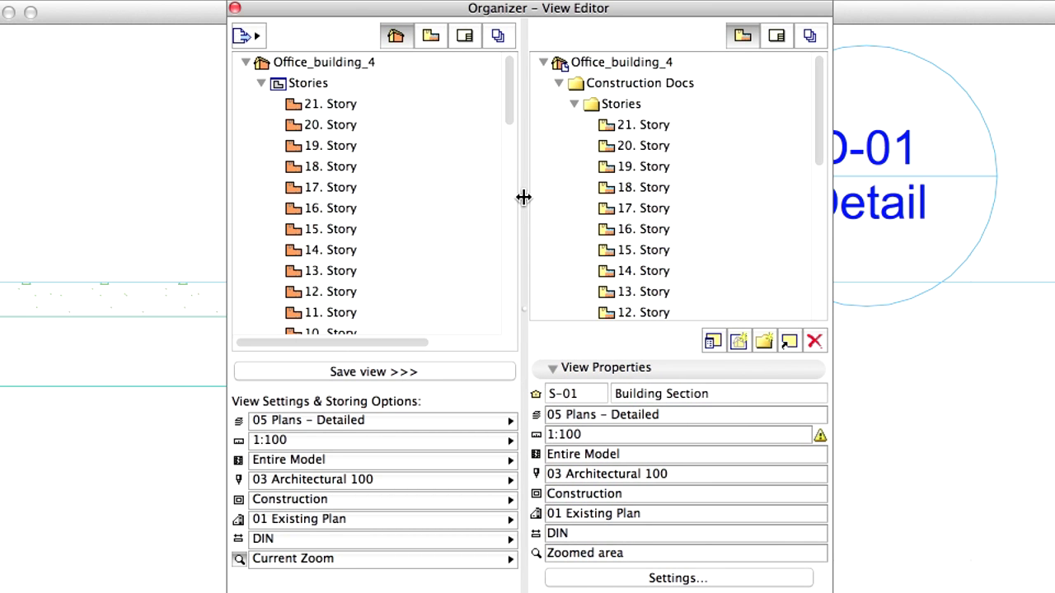
click(572, 104)
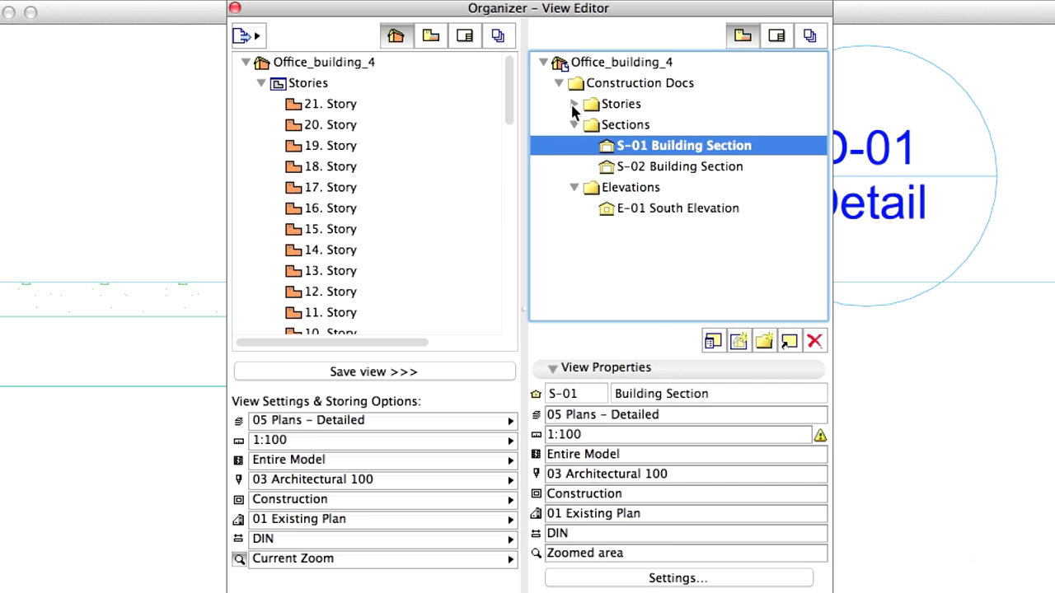
click(574, 125)
click(574, 145)
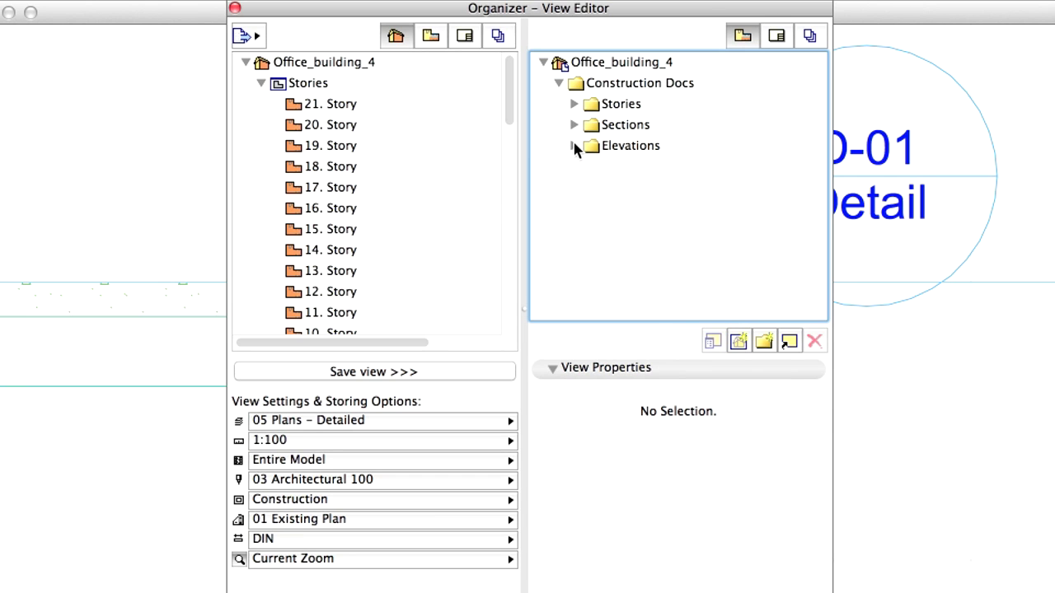
click(260, 83)
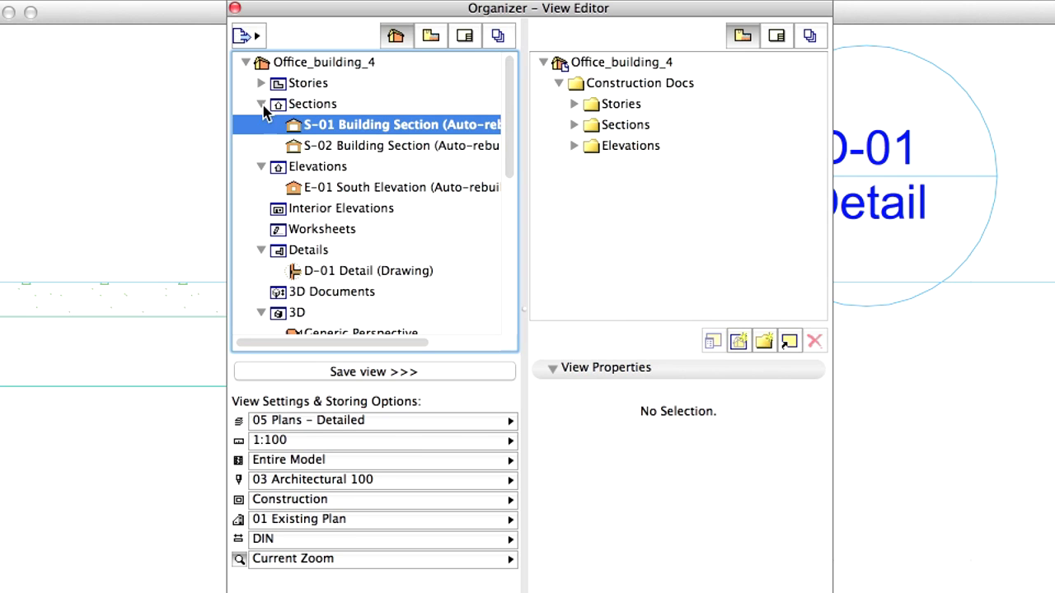
Save the Details viewpoint at 1:20 into Construction Docs as the D-01 Detail view
click(327, 250)
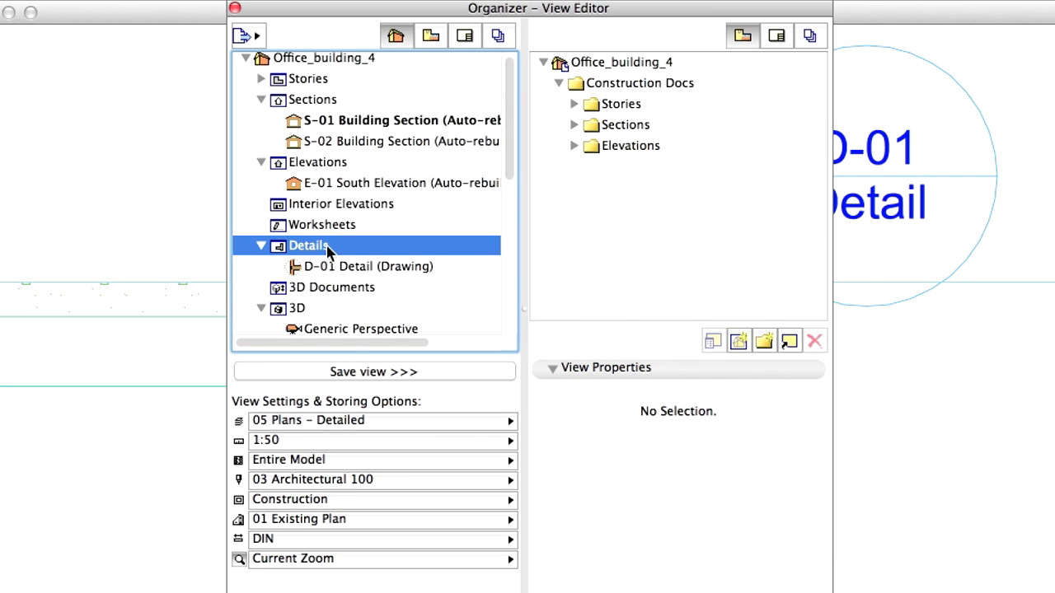
scroll(327, 251, down, 4)
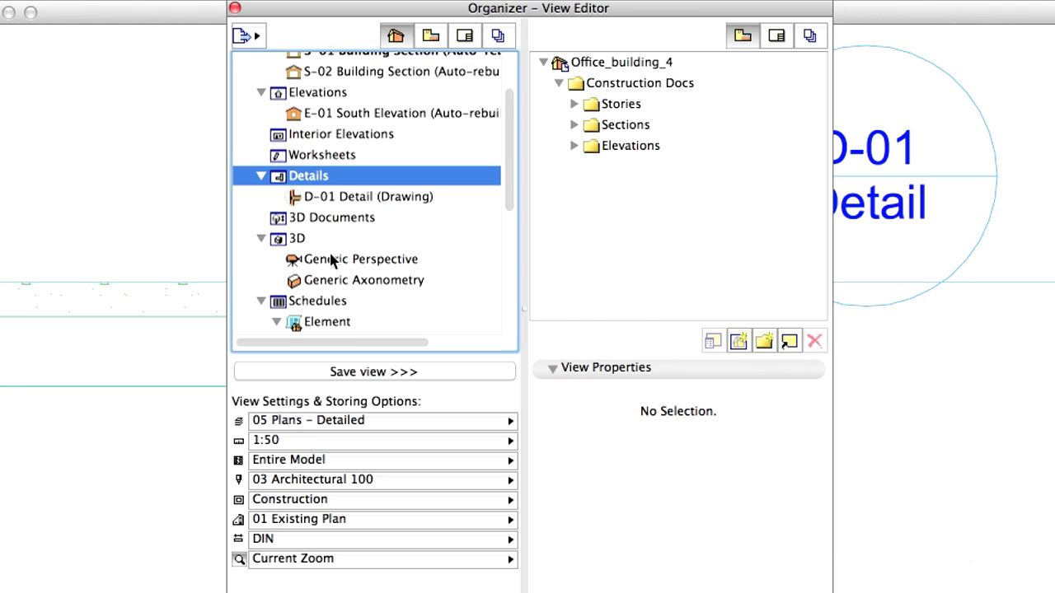
click(428, 441)
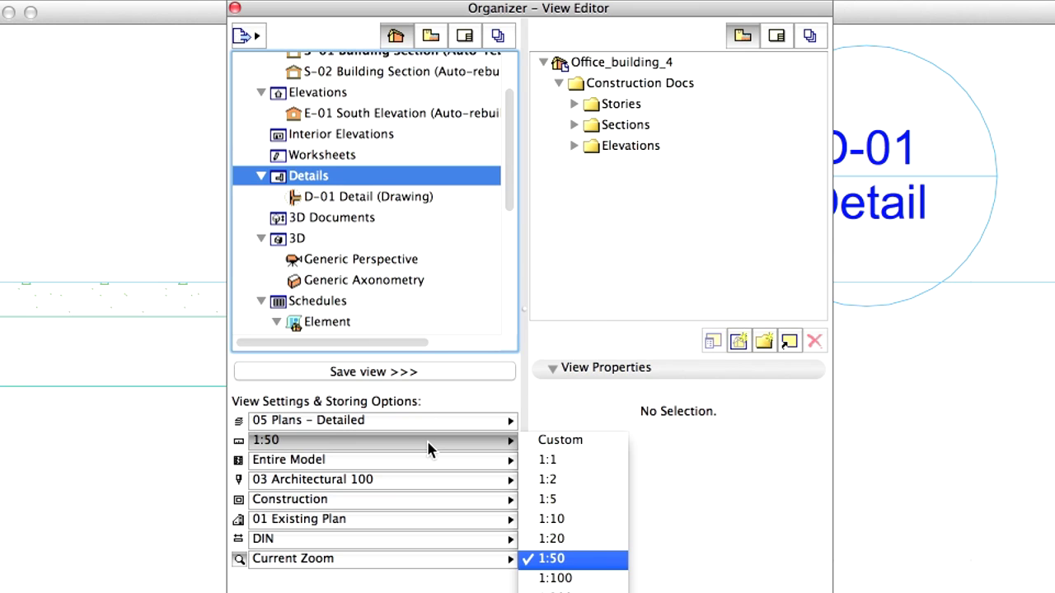
click(606, 546)
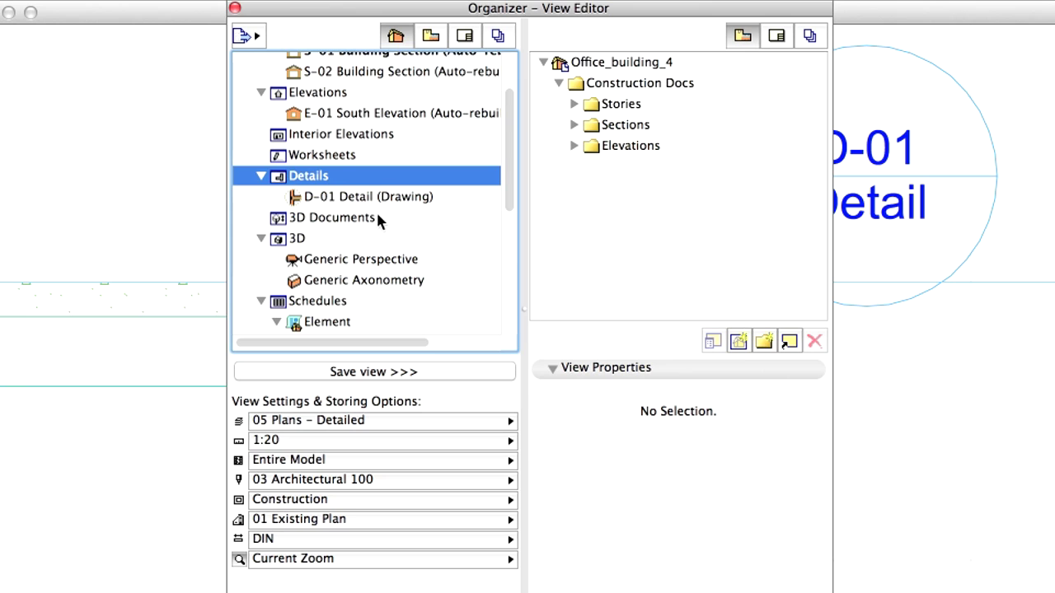
drag(305, 181, 647, 86)
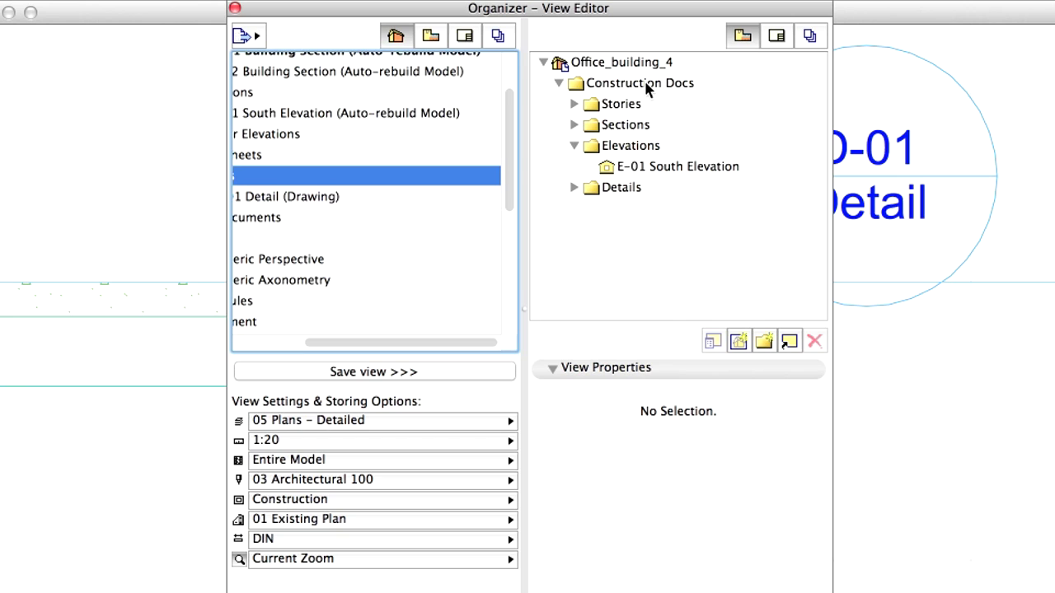
click(574, 146)
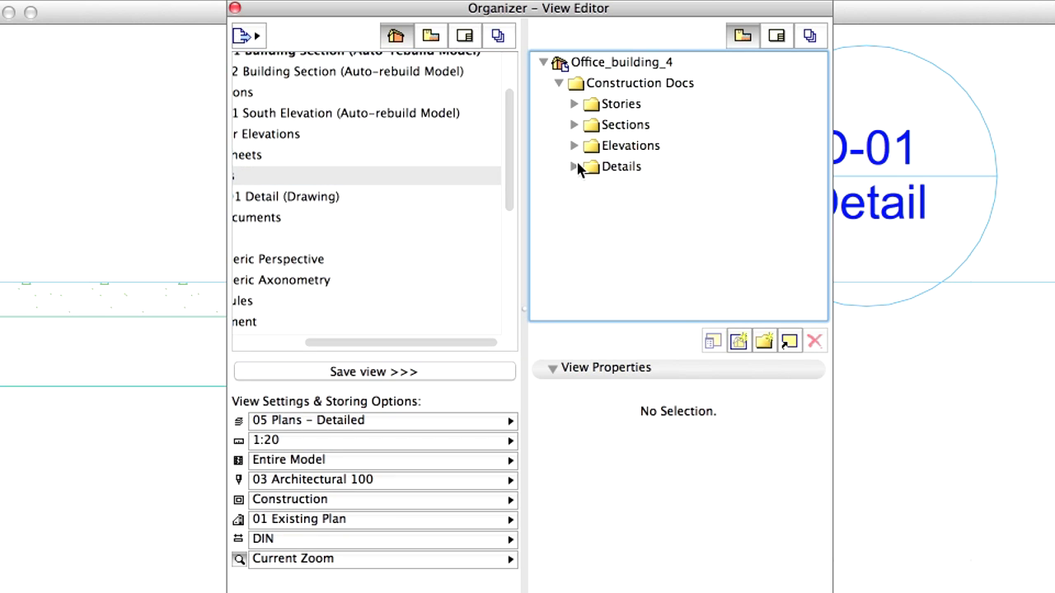
click(575, 166)
Close the Organizer and open D-01 Detail from the View Map's Details folder
click(235, 8)
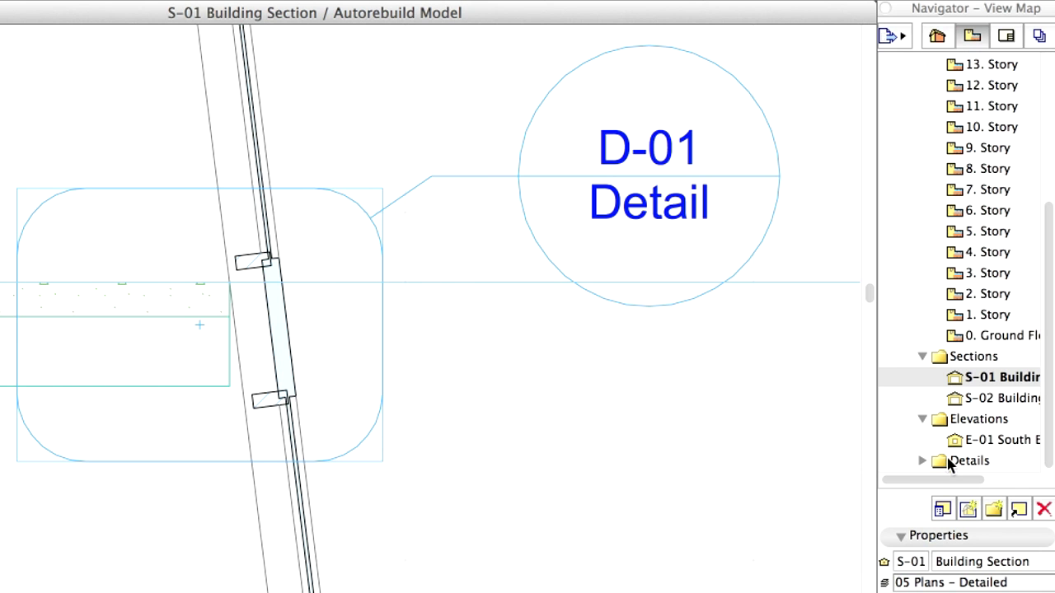
click(935, 459)
click(923, 459)
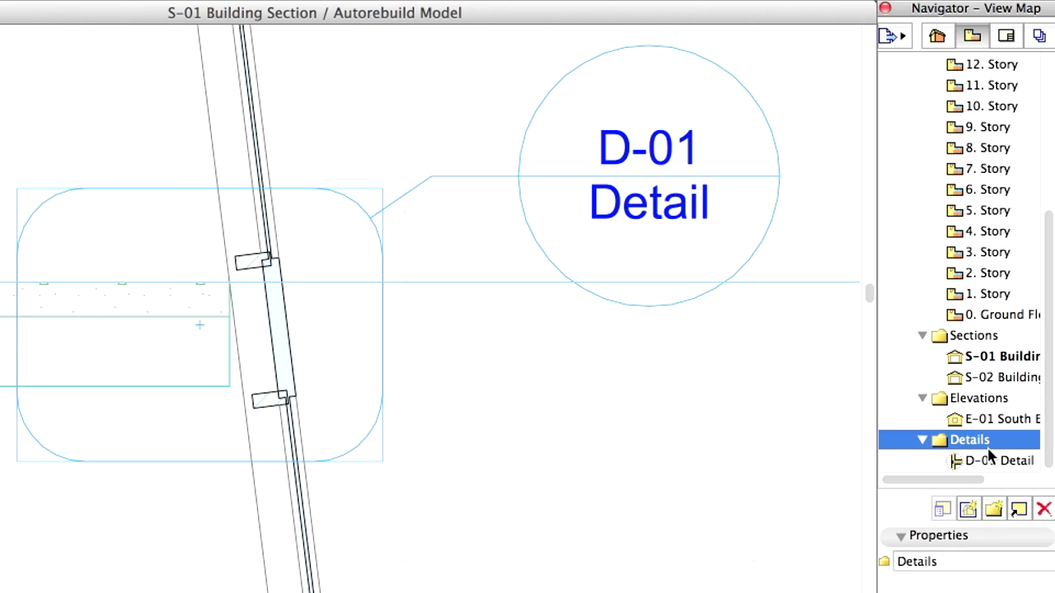
double_click(1001, 463)
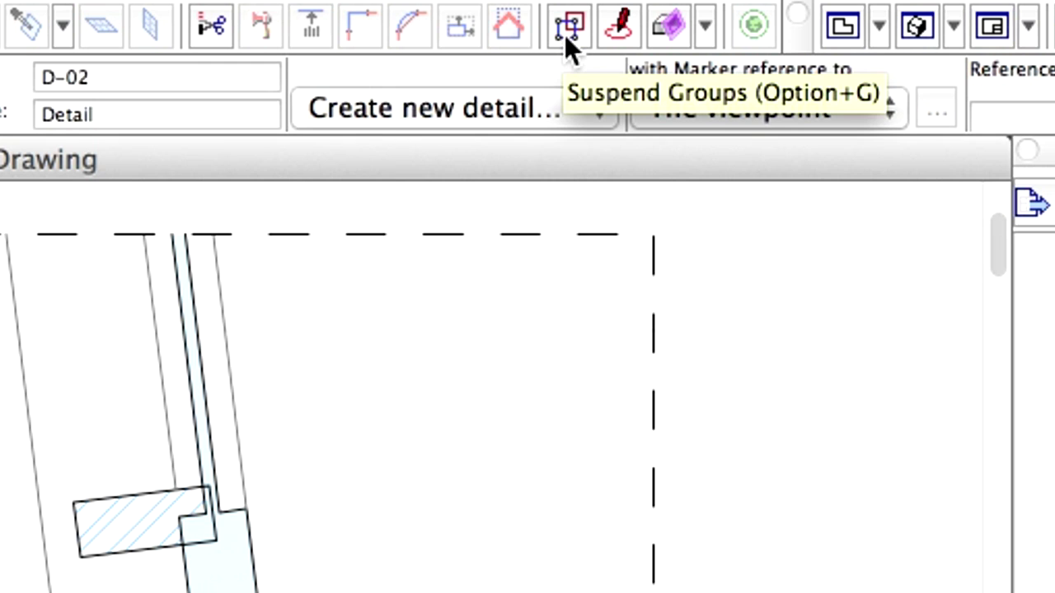
Turn on Suspend Groups under Edit > Grouping so grouped detail elements edit individually
click(565, 34)
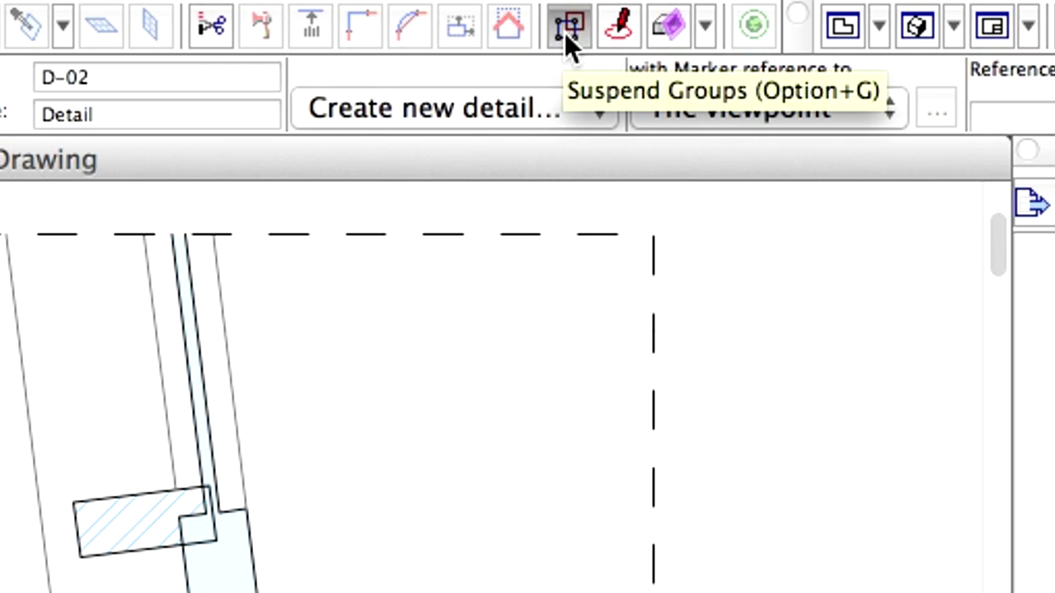
click(82, 14)
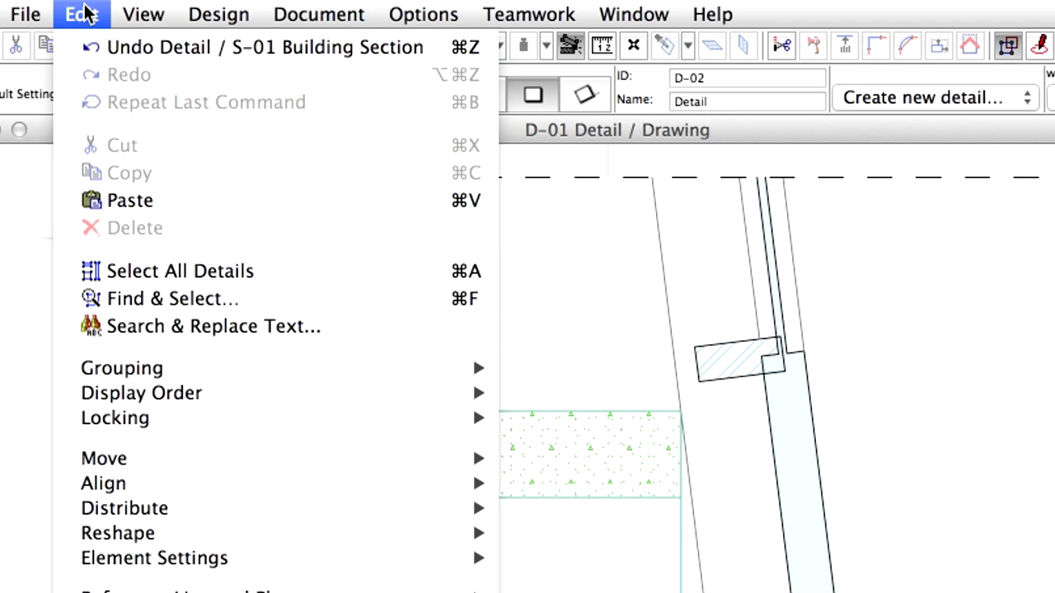
mouse_move(319, 371)
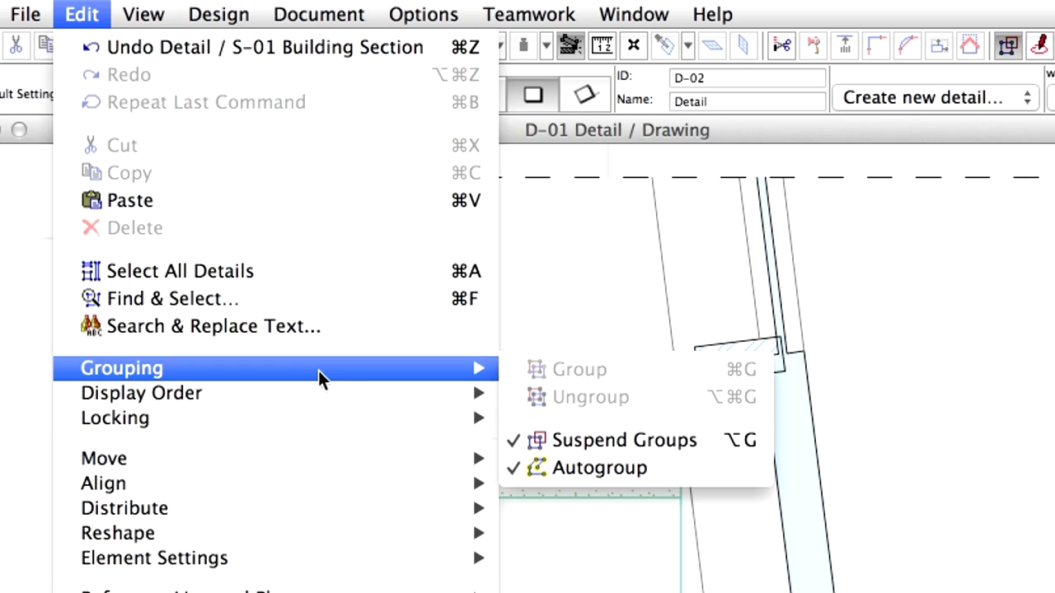
click(713, 441)
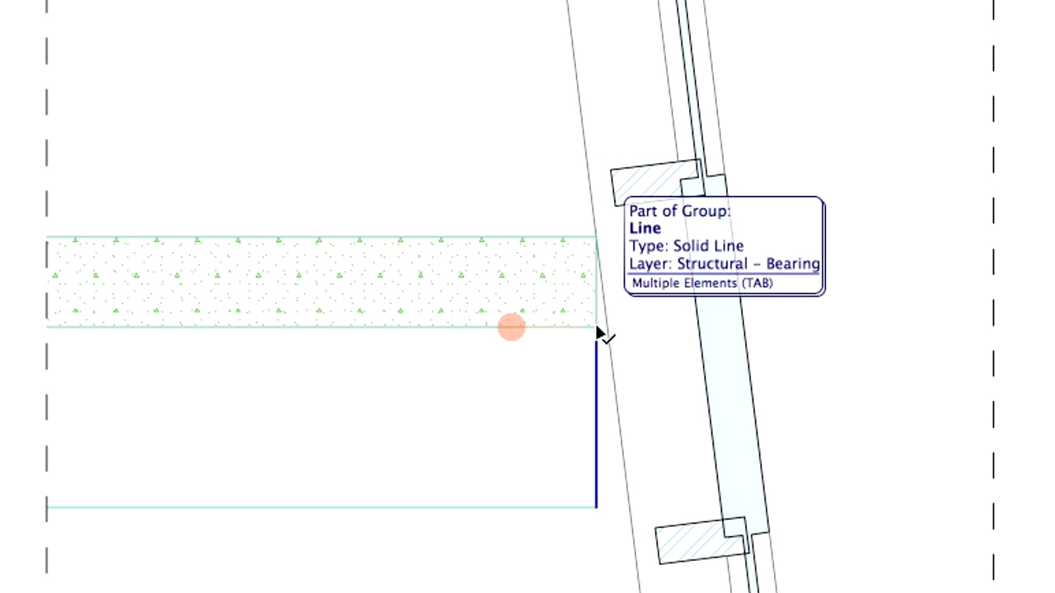
Move the concrete slab fill's lower-right corner onto the sloped curtain wall line
key(Tab)
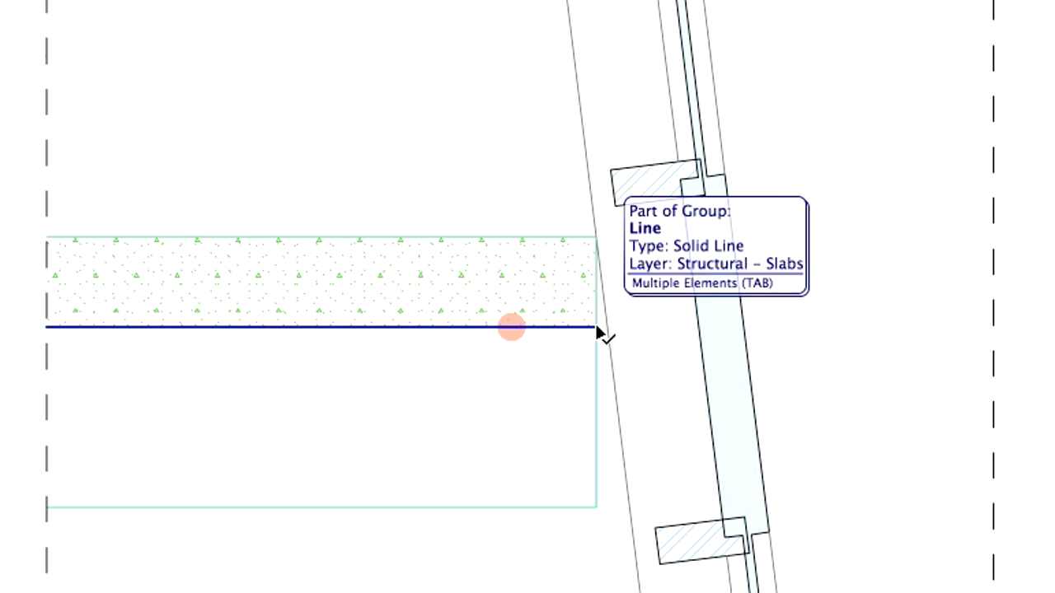
key(Tab)
key(Tab)
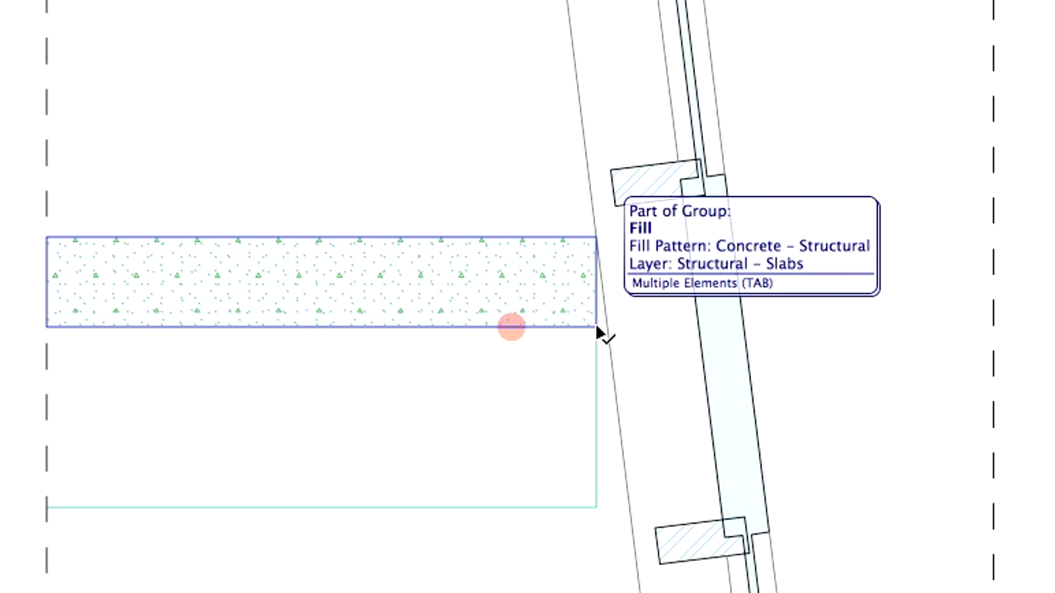
click(597, 328)
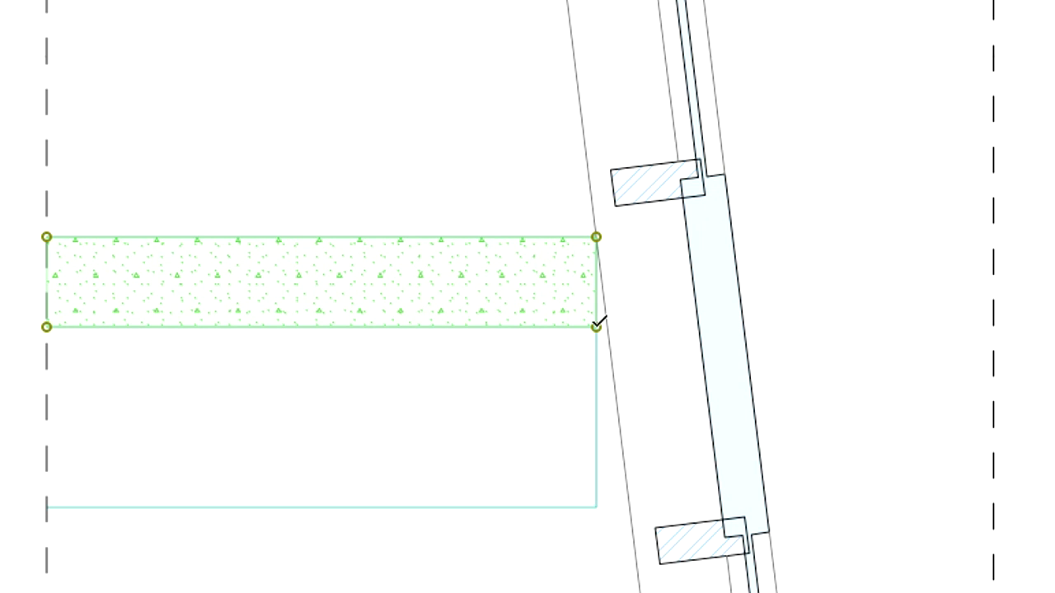
click(597, 327)
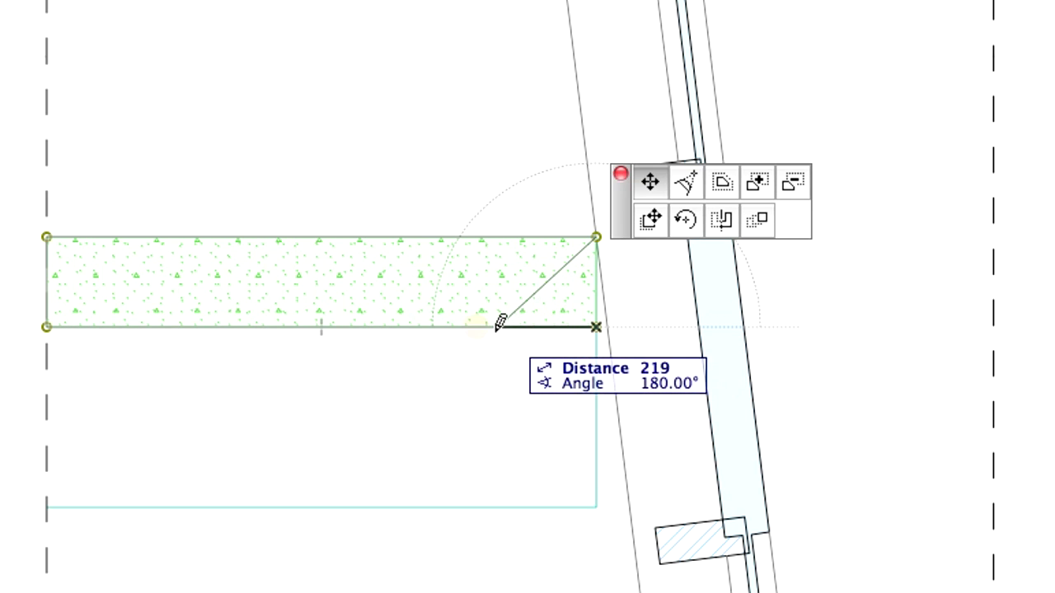
mouse_move(473, 324)
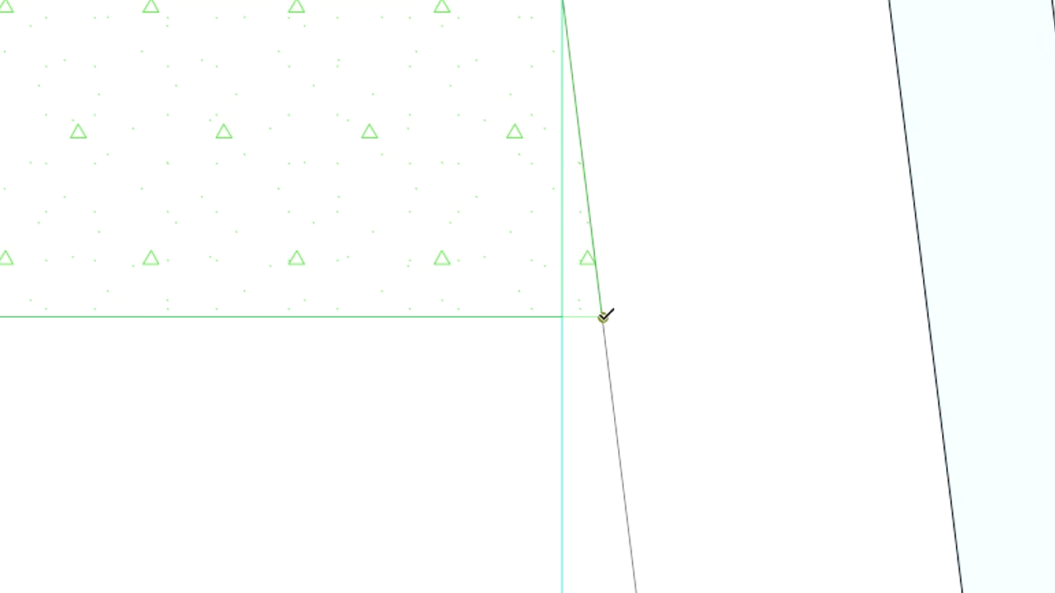
Delete the empty fill beneath the concrete slab
scroll(604, 316, down, 3)
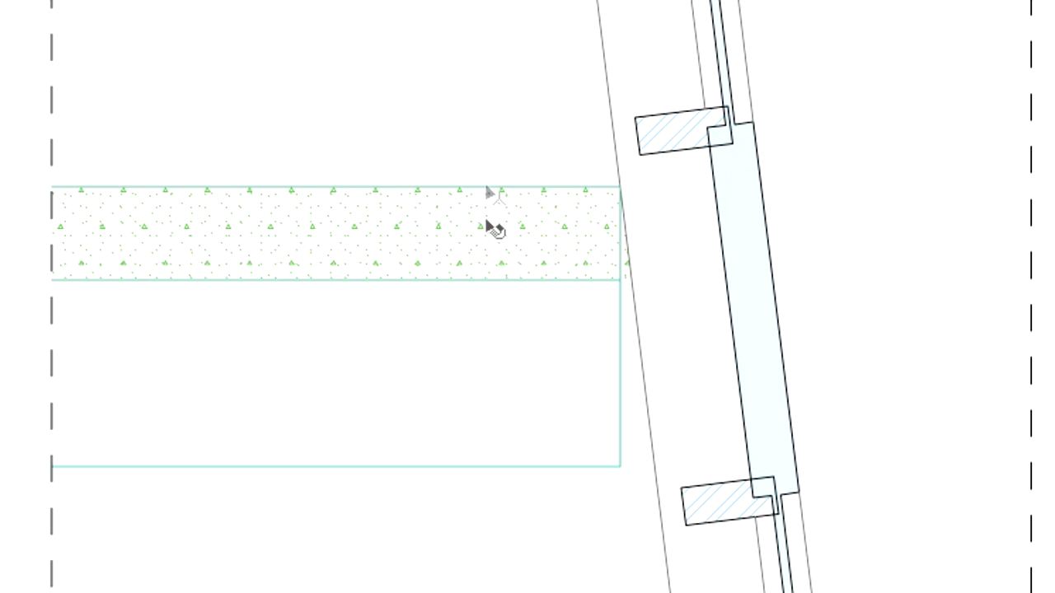
click(492, 165)
key(Escape)
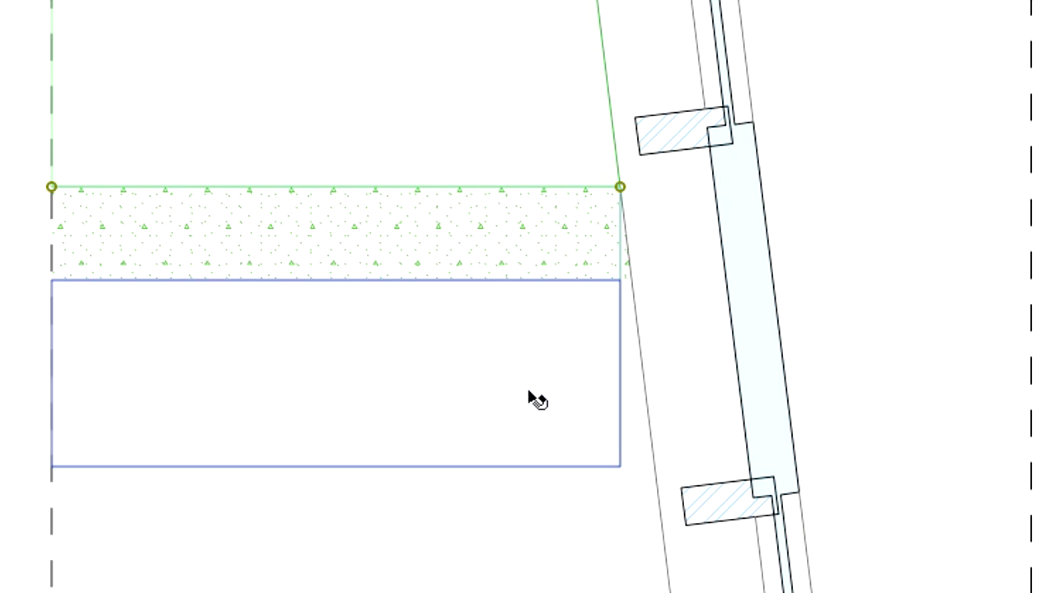
click(537, 400)
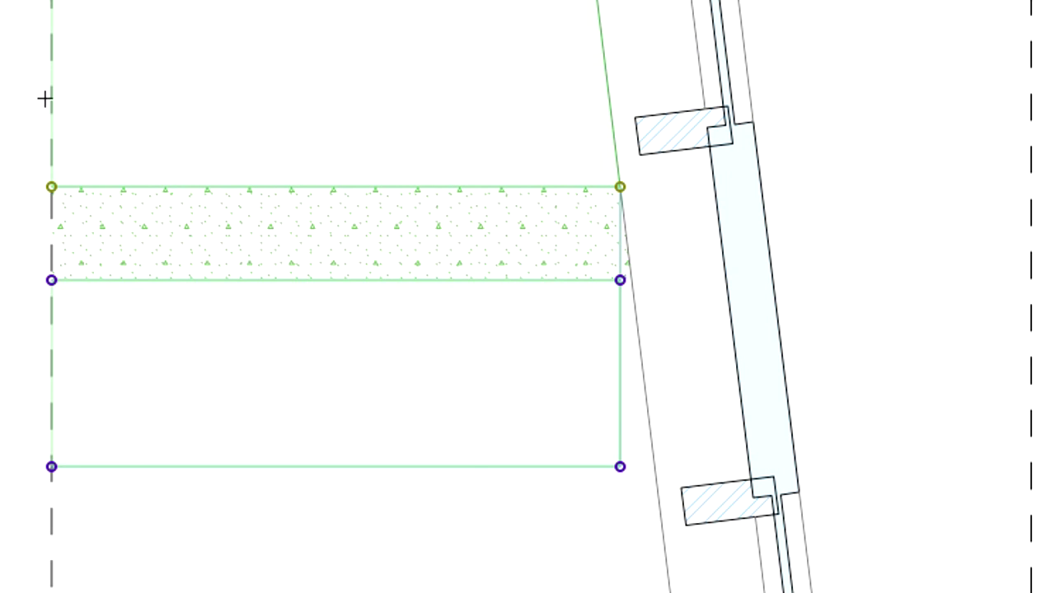
right_click(7, 73)
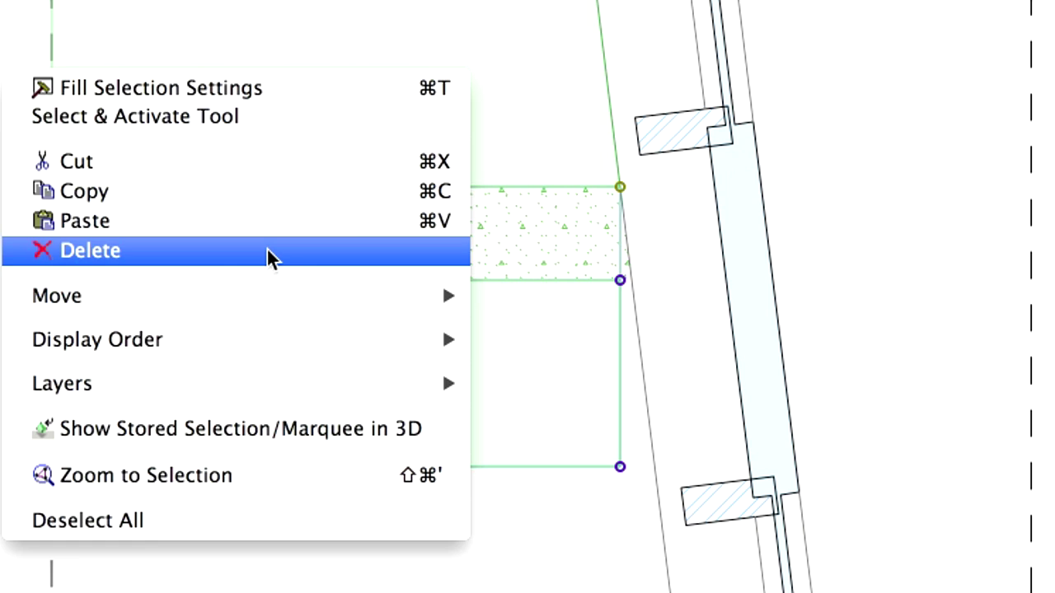
click(267, 251)
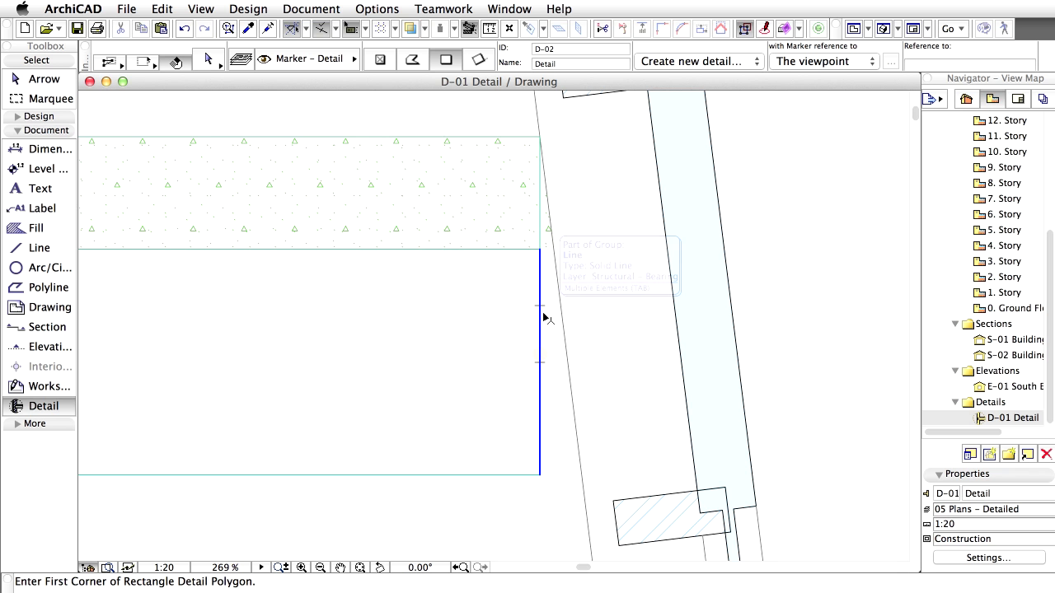
Delete the two vertical slab-end lines and extend the bottom line to the sloped wall
click(543, 316)
key(Delete)
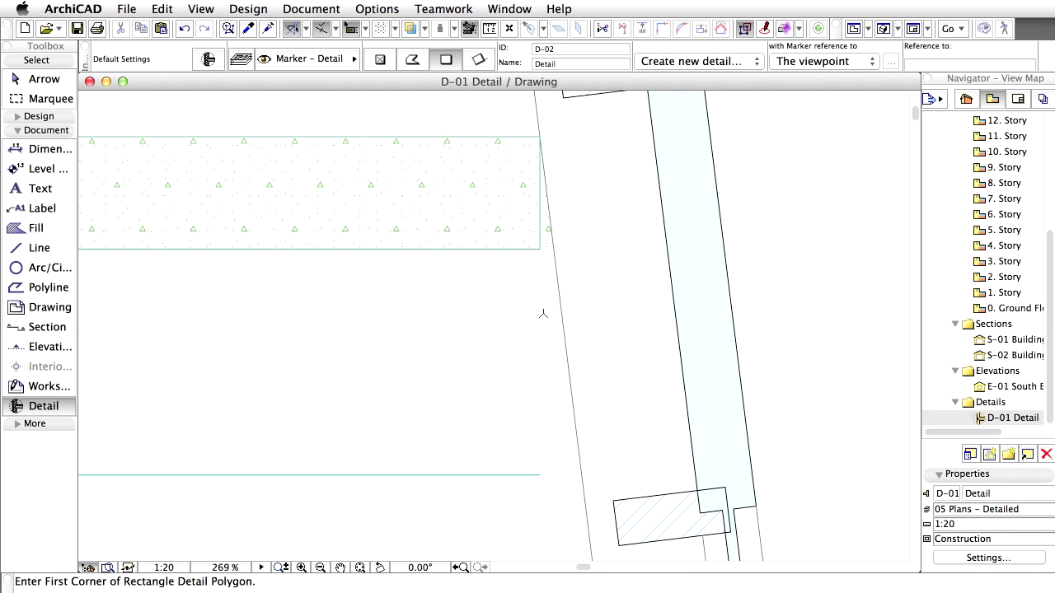
key(shift)
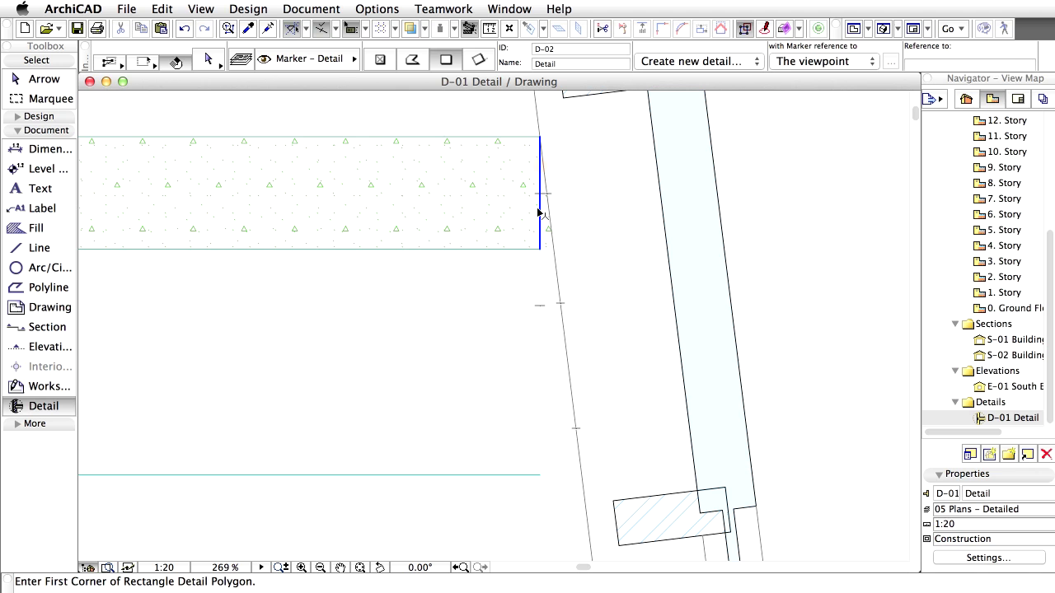
click(540, 213)
key(Delete)
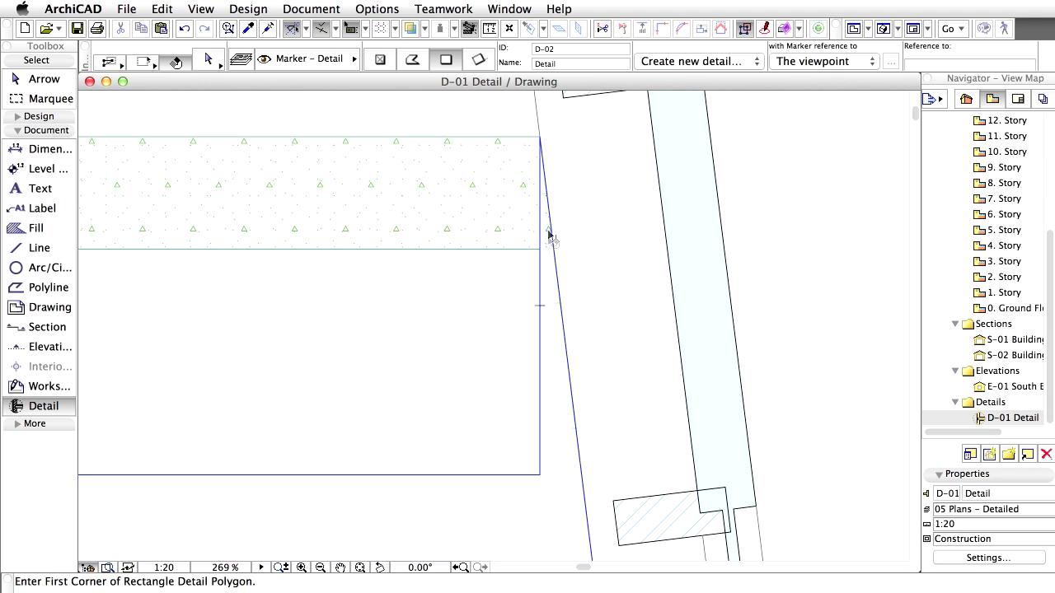
click(602, 202)
click(601, 200)
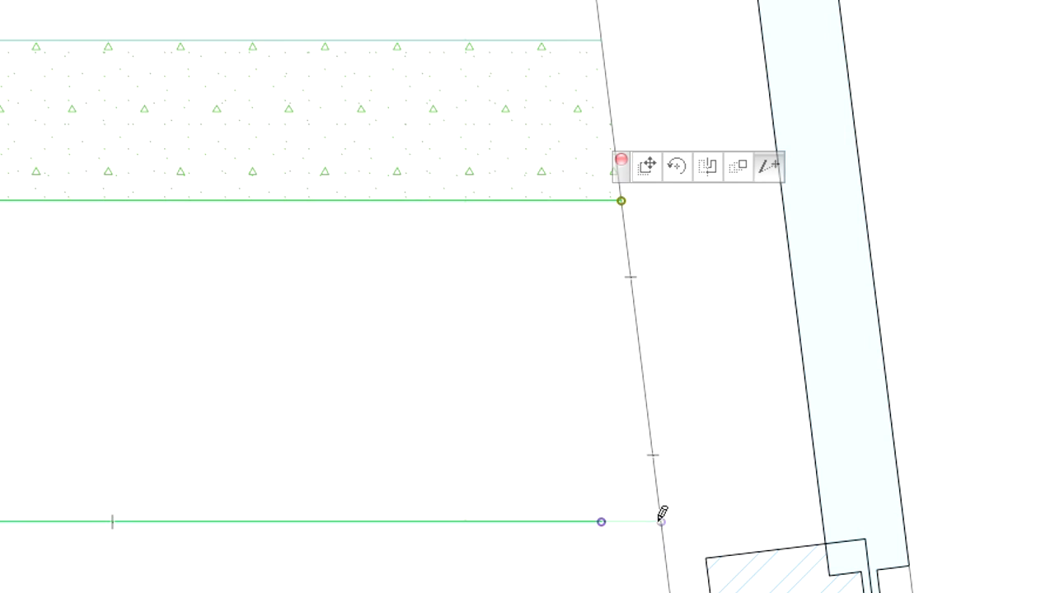
Draw a 25-thick Gypsum fill on 2D Drafting - General along the ceiling to the curtain wall
key(Escape)
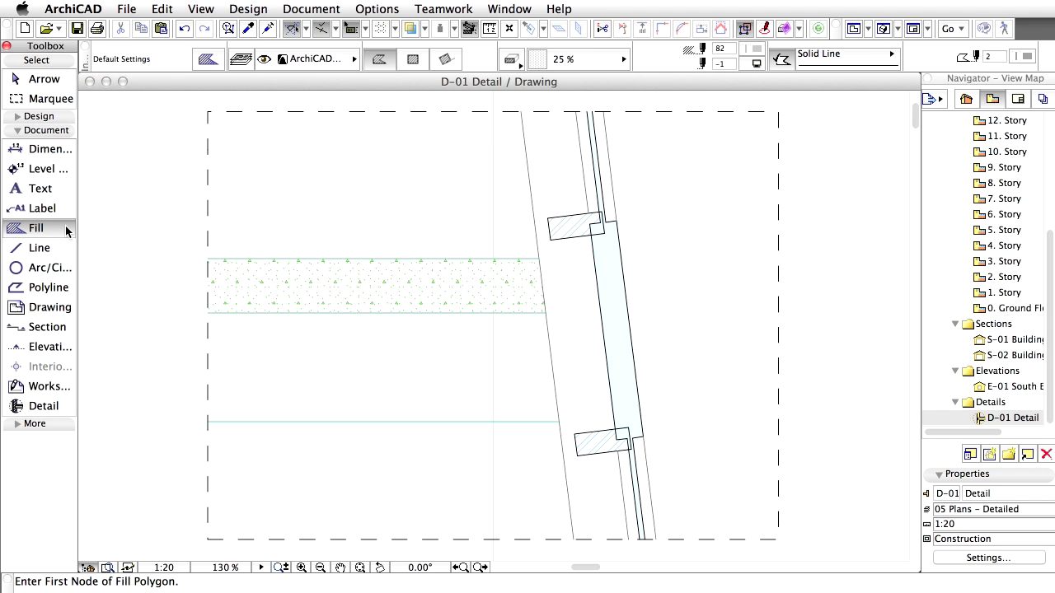
click(350, 61)
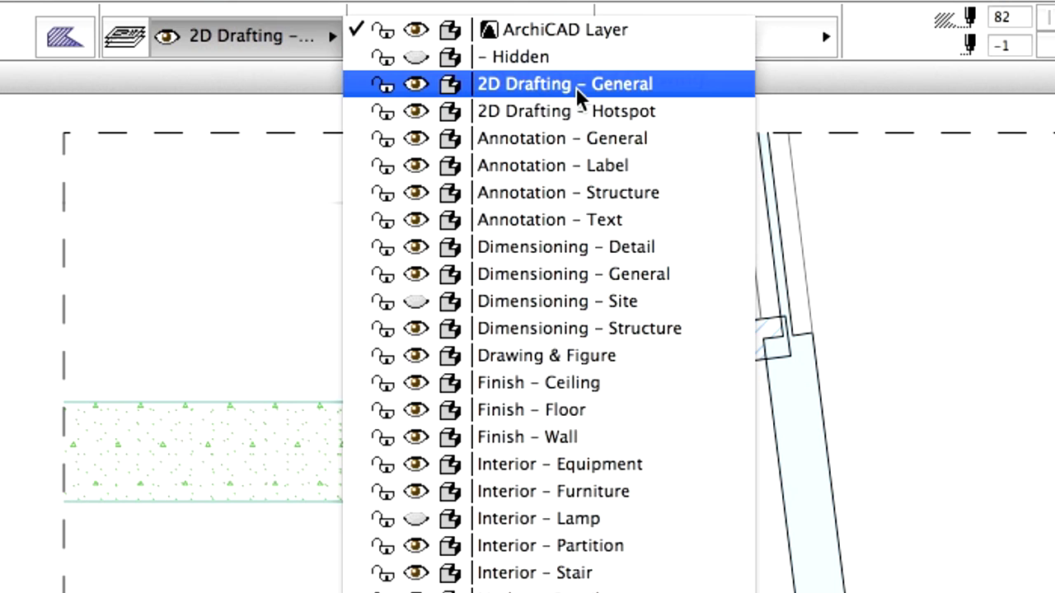
click(575, 87)
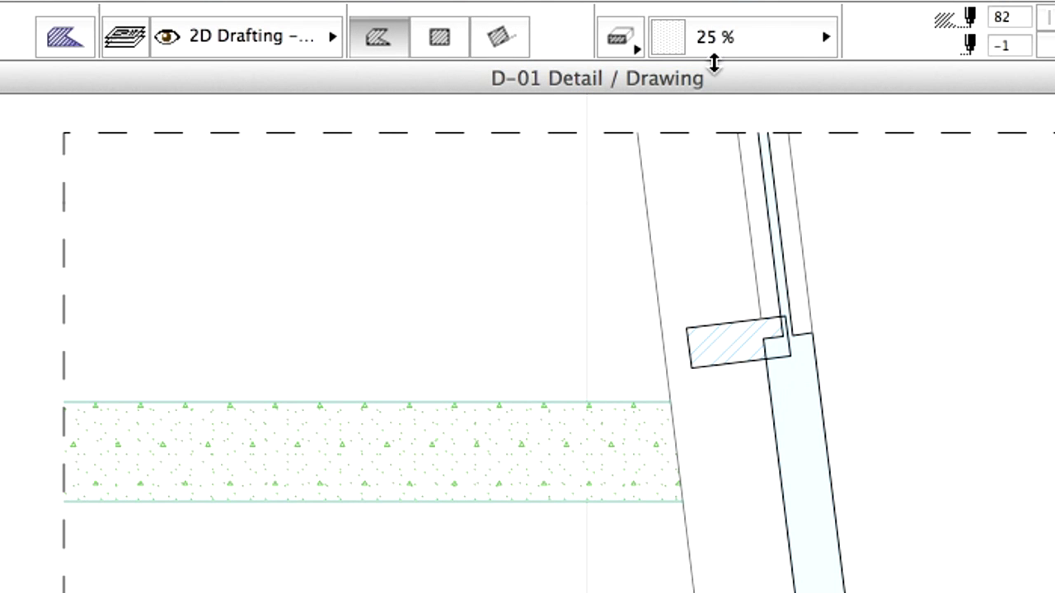
click(784, 44)
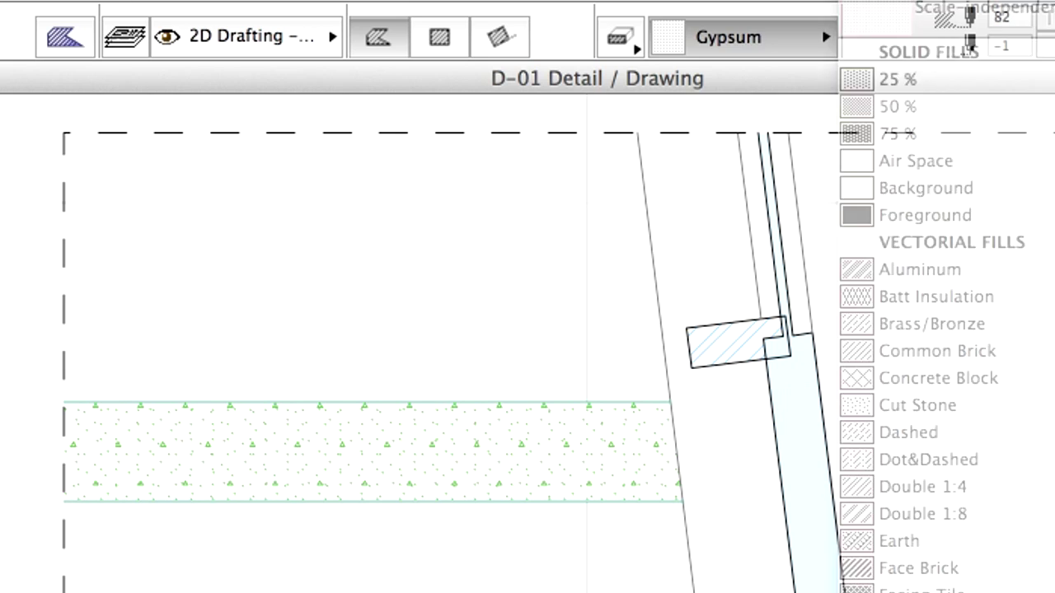
key(Return)
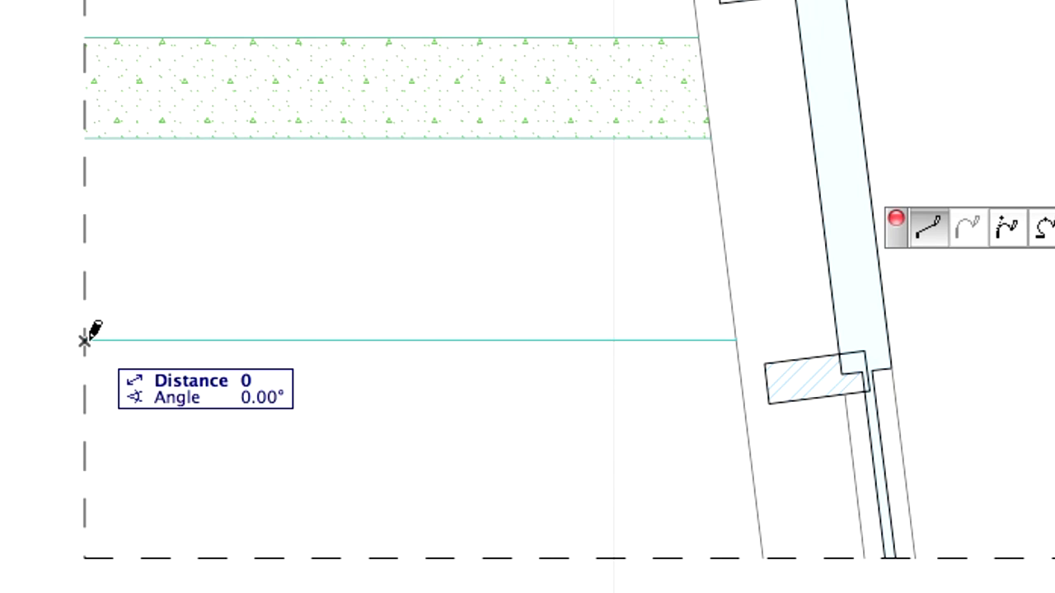
text(25)
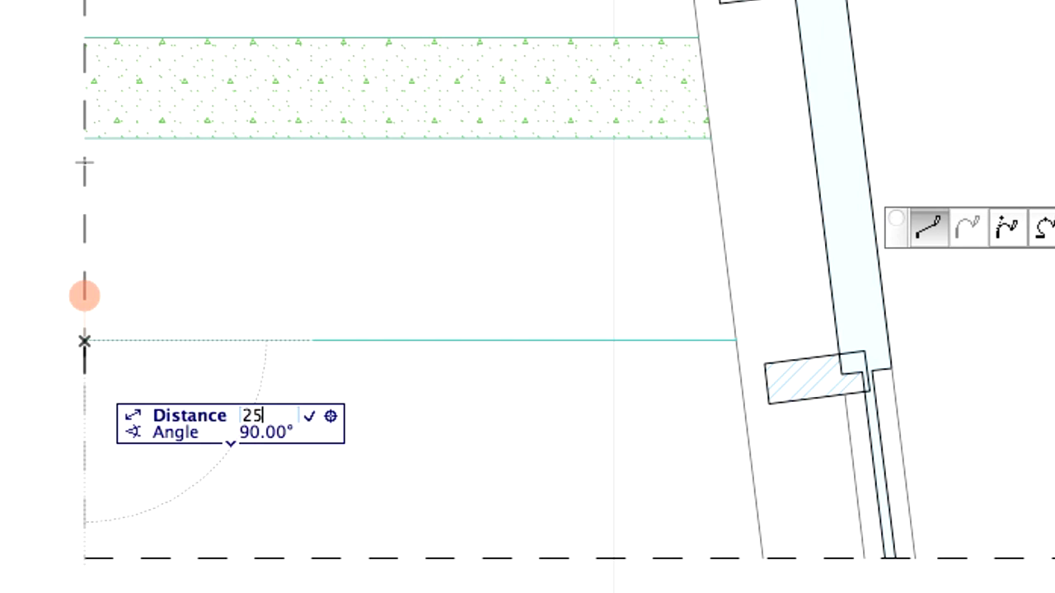
key(Return)
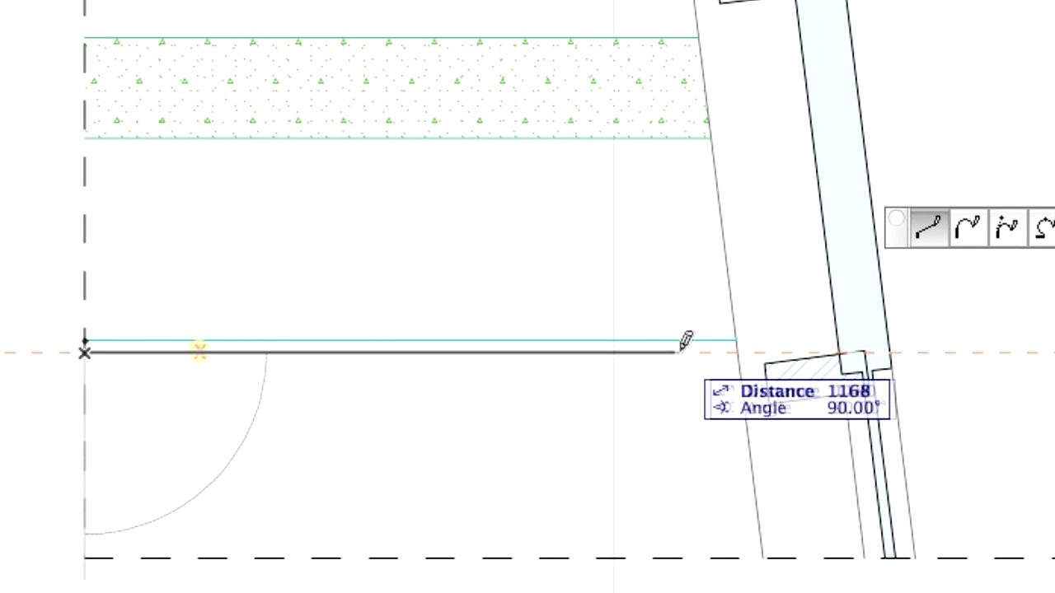
click(736, 344)
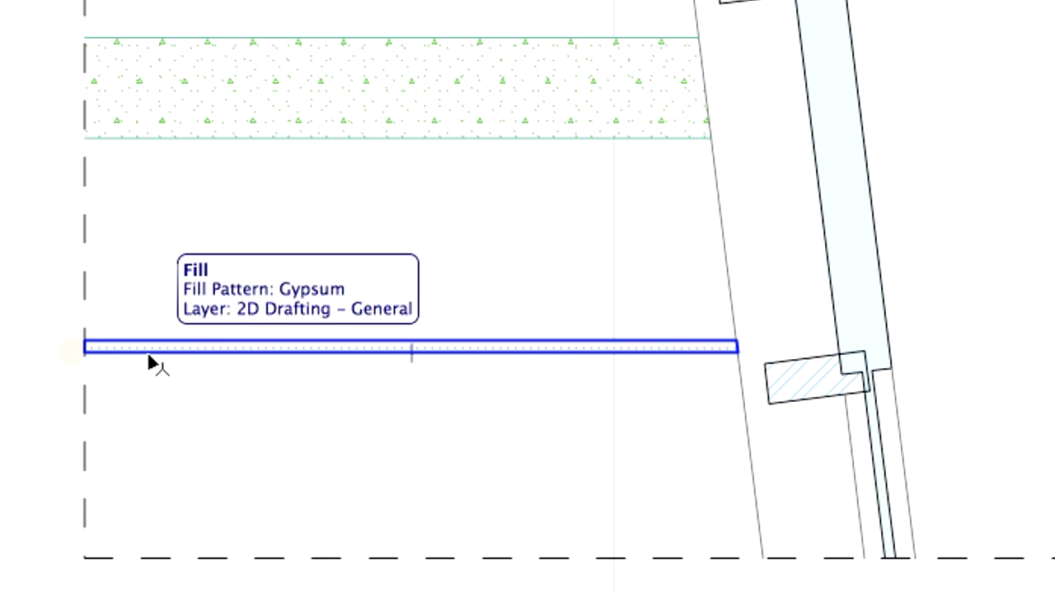
key(Escape)
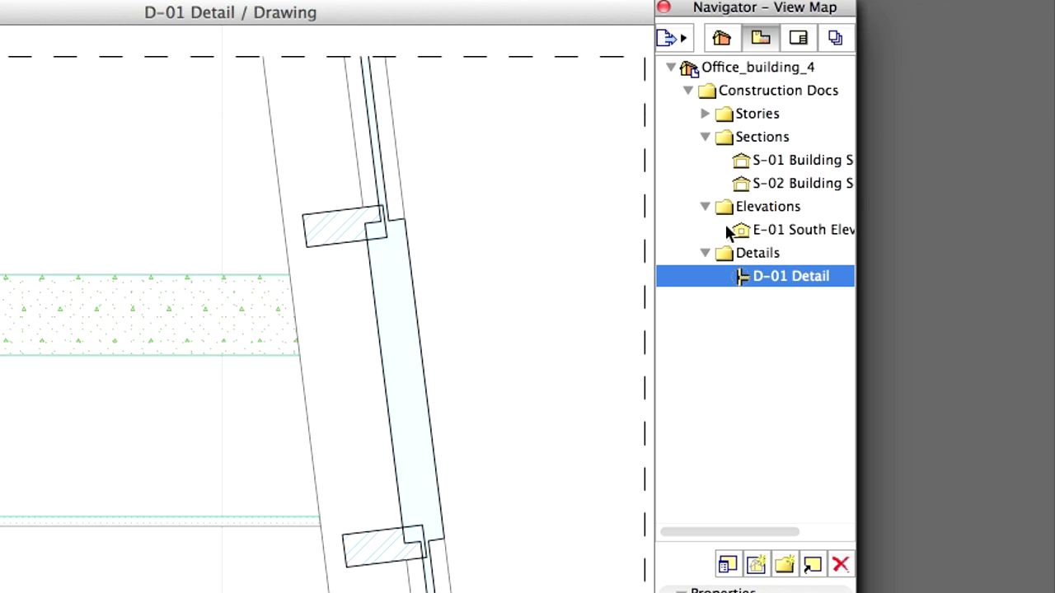
Rebuild D-01 Detail from its source view via its Navigator context menu
right_click(744, 276)
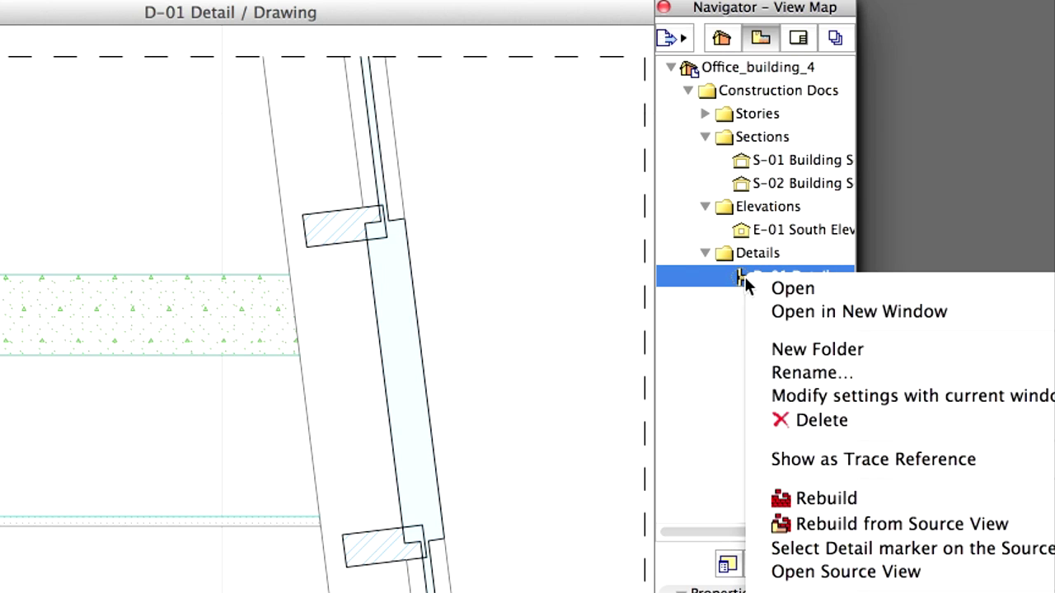
click(1026, 528)
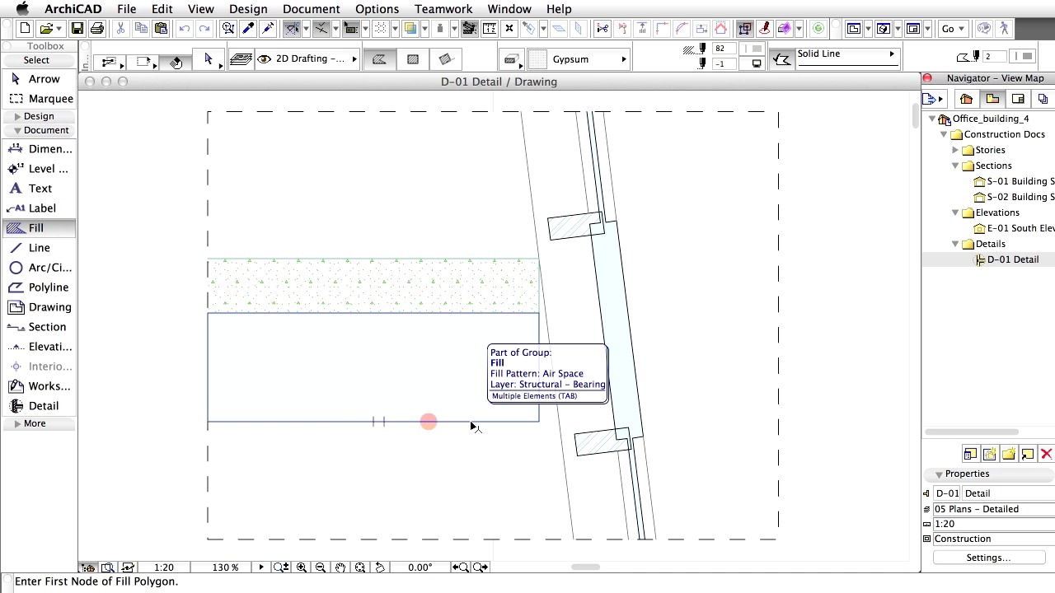
Bring the Gypsum ceiling fill to the front, above the Air Space fill
key(Tab)
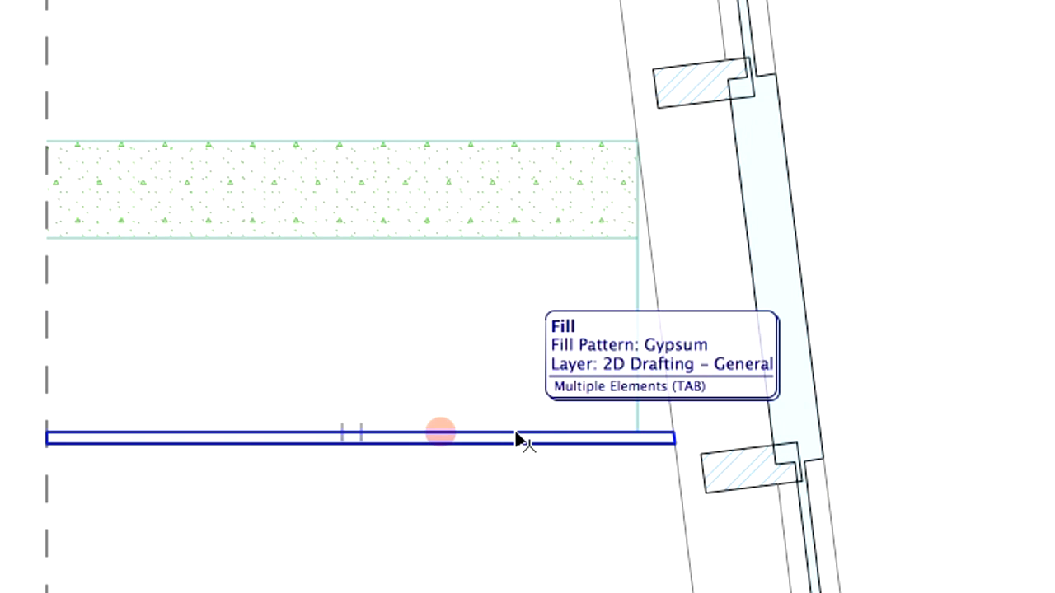
click(517, 441)
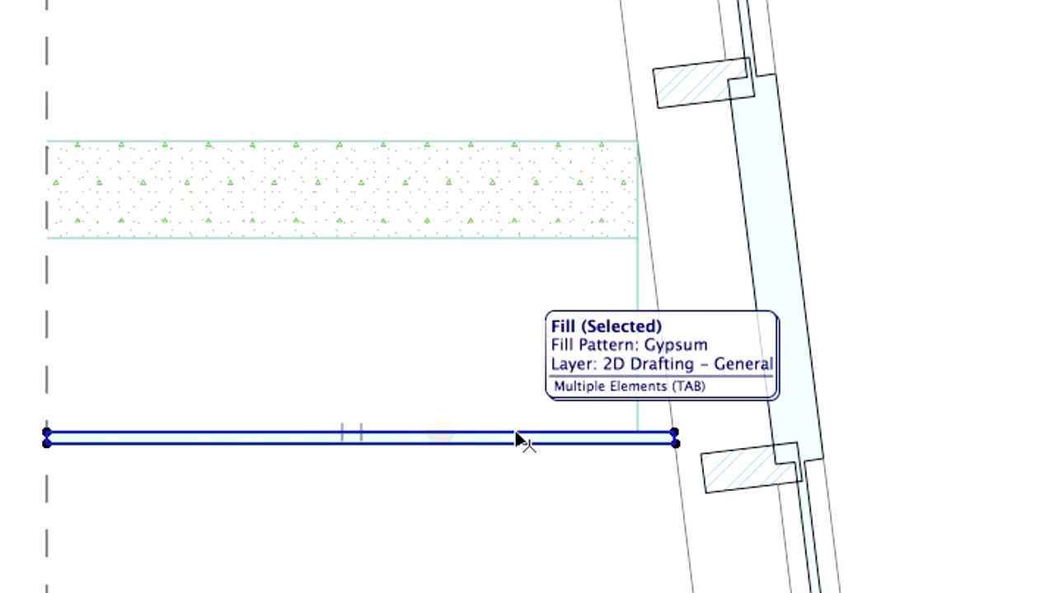
right_click(278, 438)
mouse_move(735, 553)
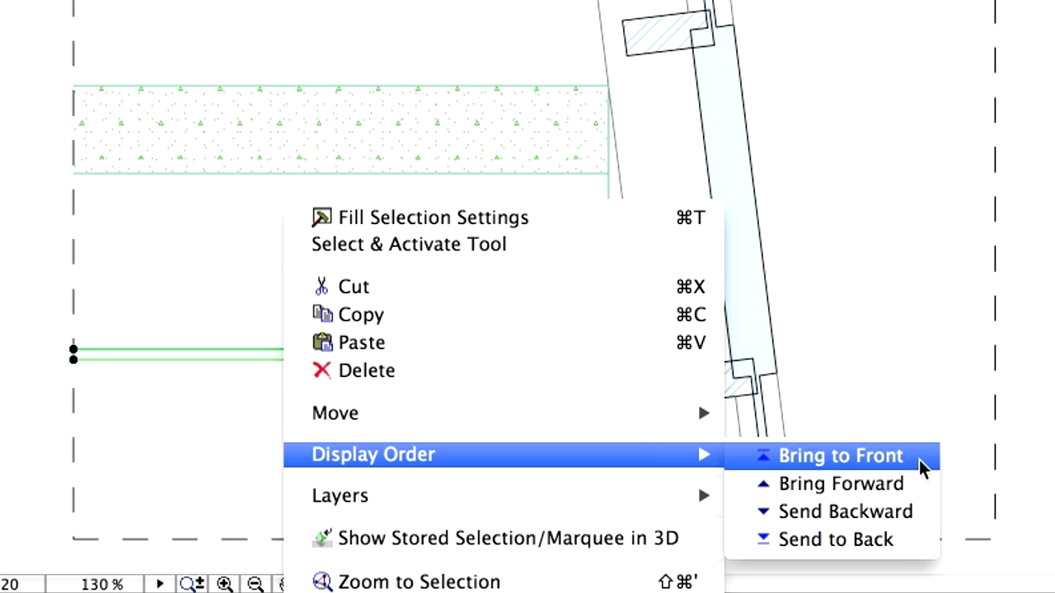
click(919, 459)
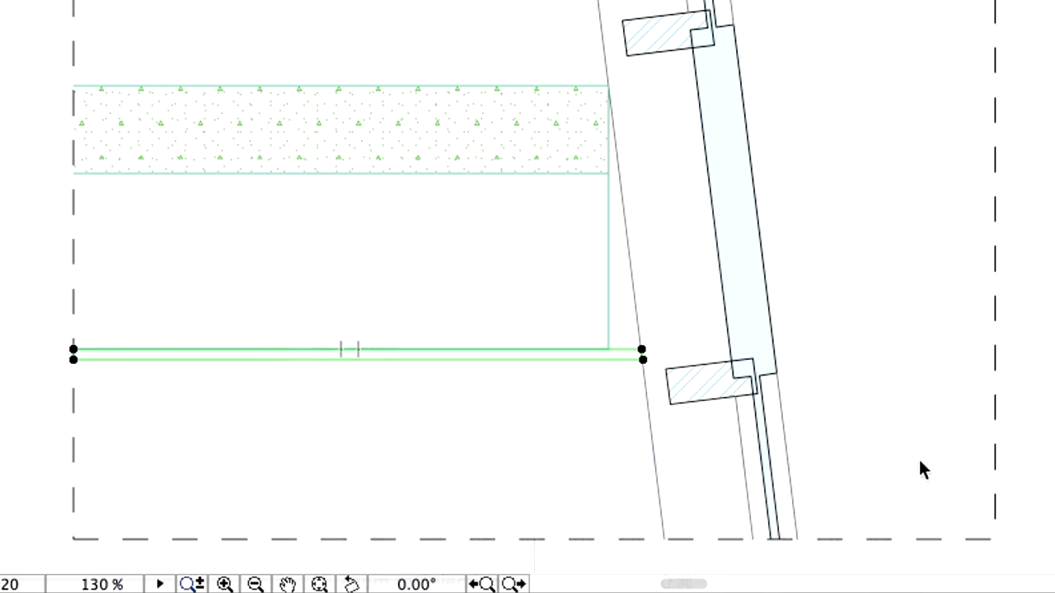
click(908, 452)
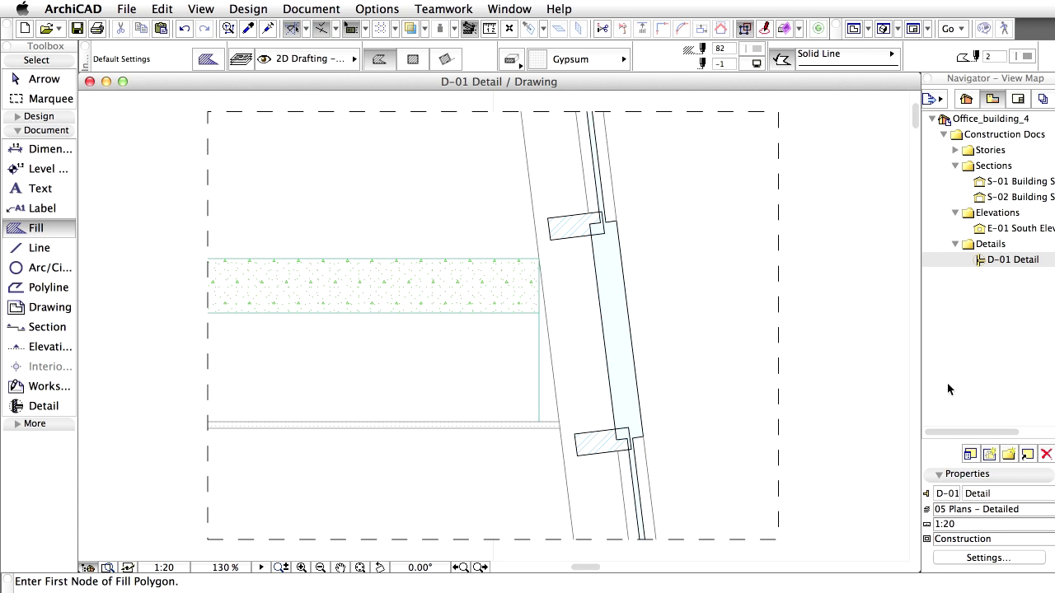
Attach W-02 cw details.dwg as an Xref, browsing for it among DWG files, using 02 For editable import
click(126, 8)
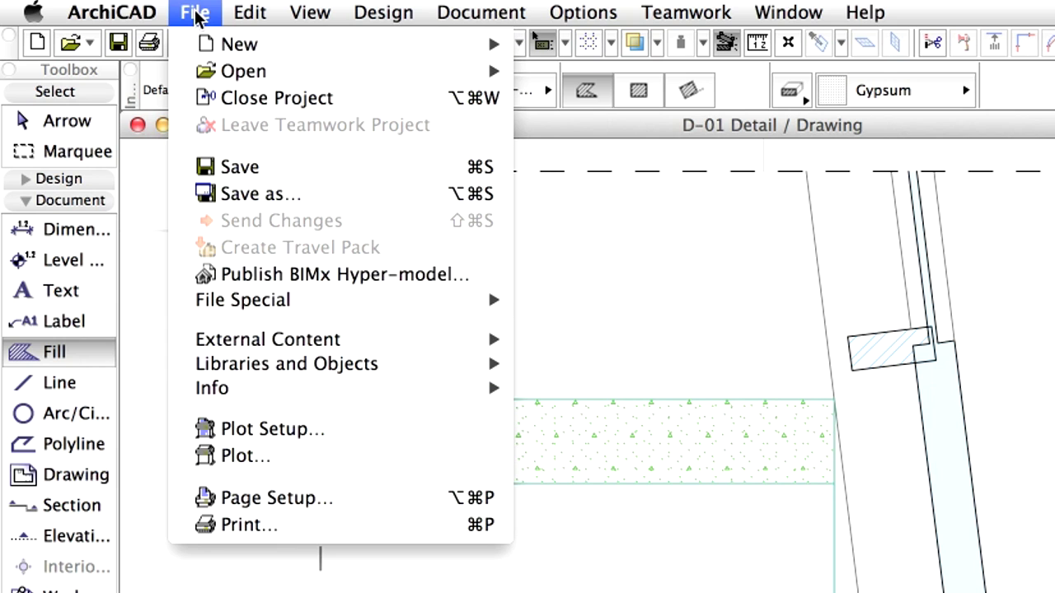
mouse_move(380, 342)
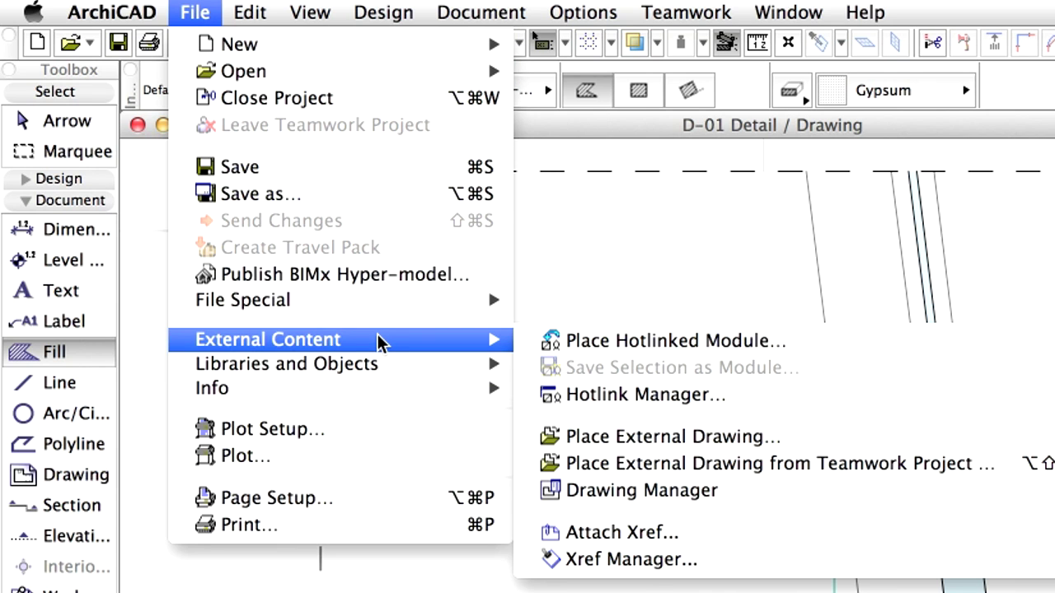
click(766, 540)
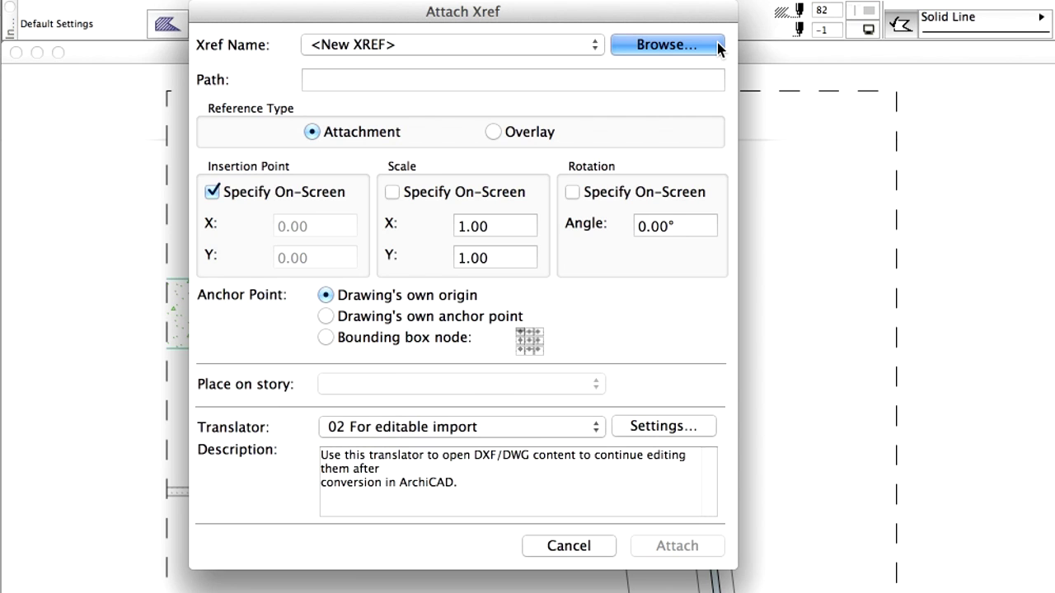
click(717, 44)
click(554, 385)
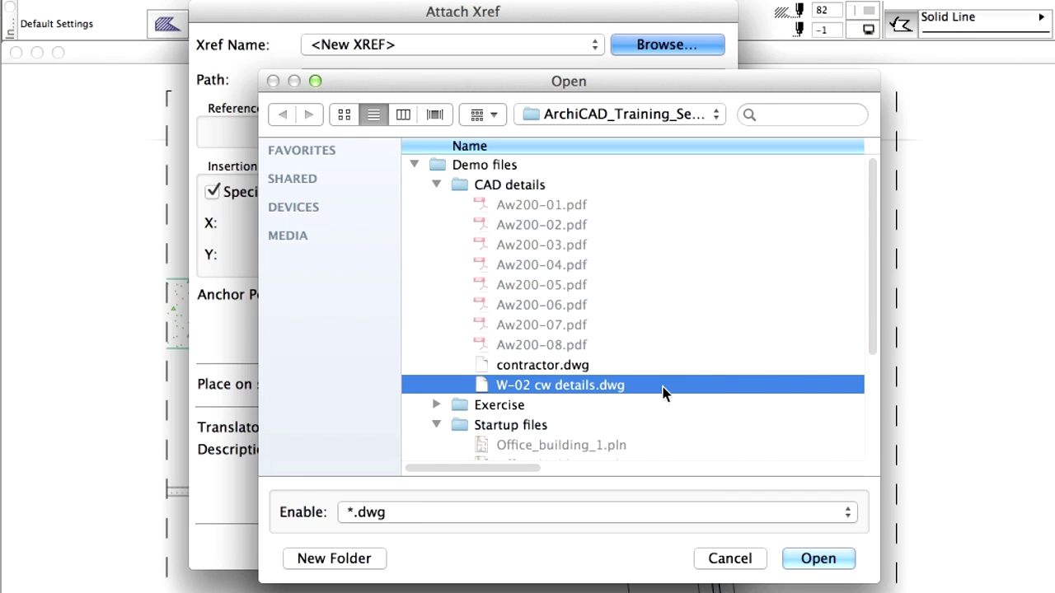
click(717, 513)
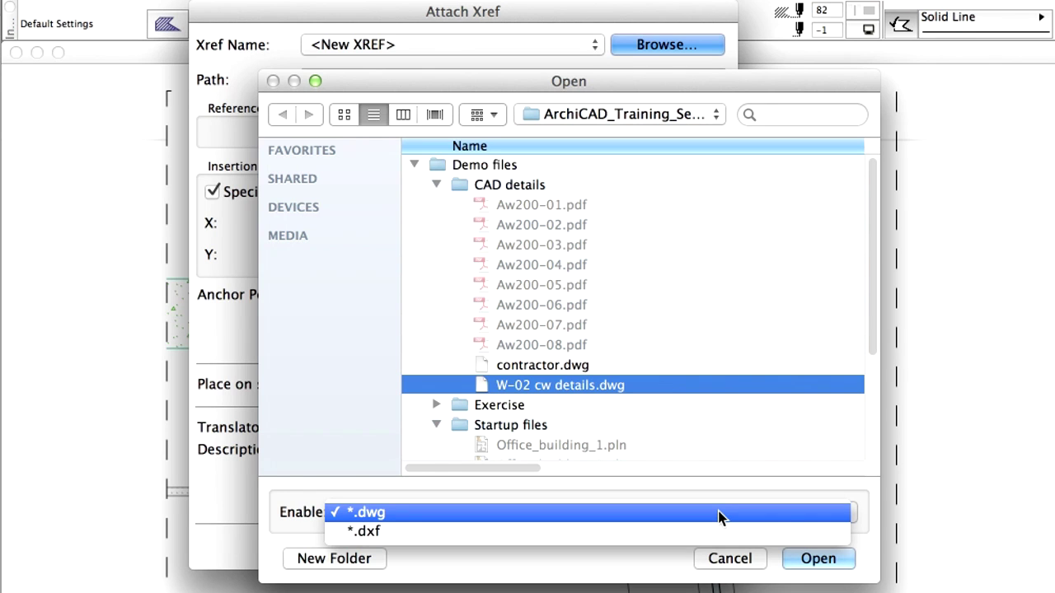
click(723, 519)
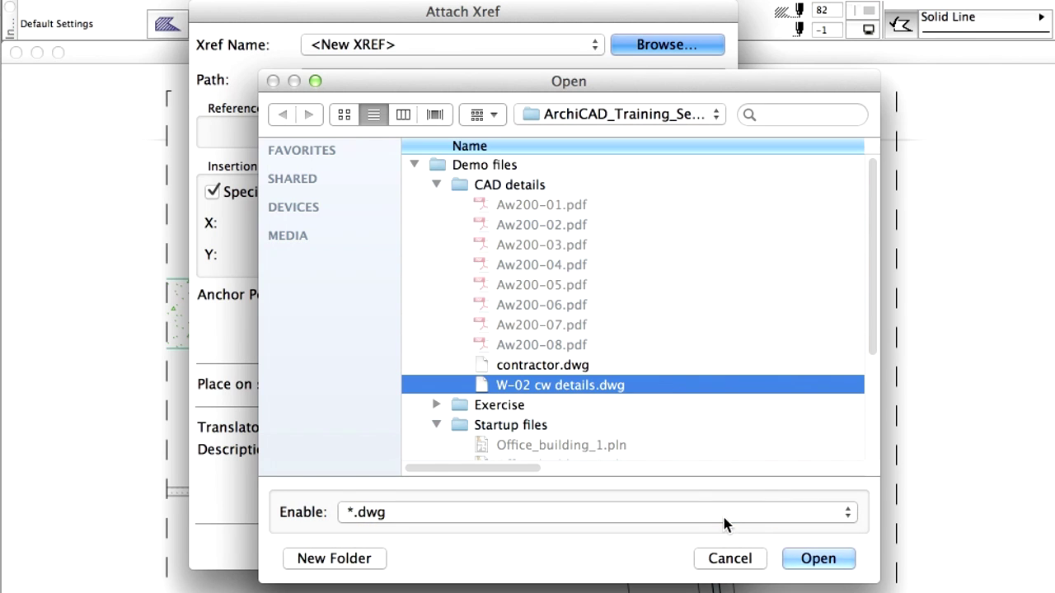
click(844, 565)
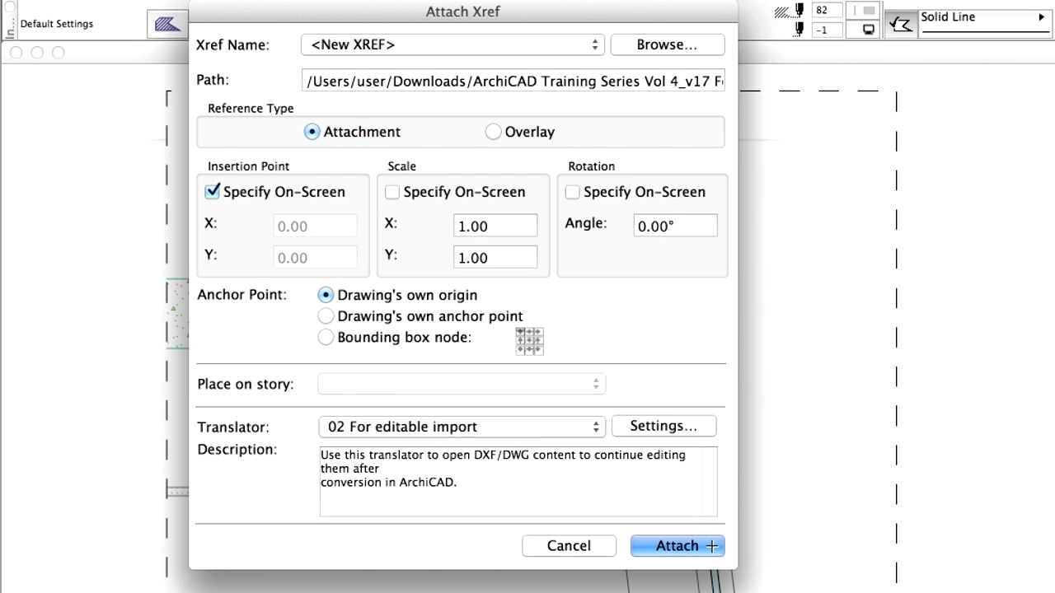
click(711, 546)
Place the W-02 cw details Xref in the empty space right of the D-01 detail, importing all layers
scroll(871, 502, down, 2)
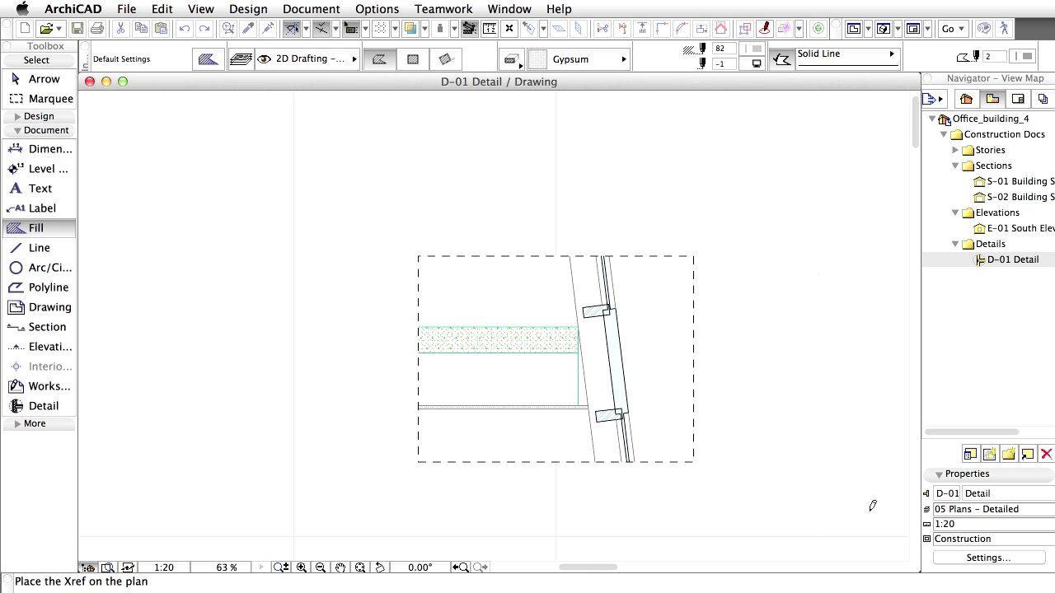
mouse_move(865, 511)
middle_down()
mouse_move(733, 483)
mouse_move(732, 473)
middle_up()
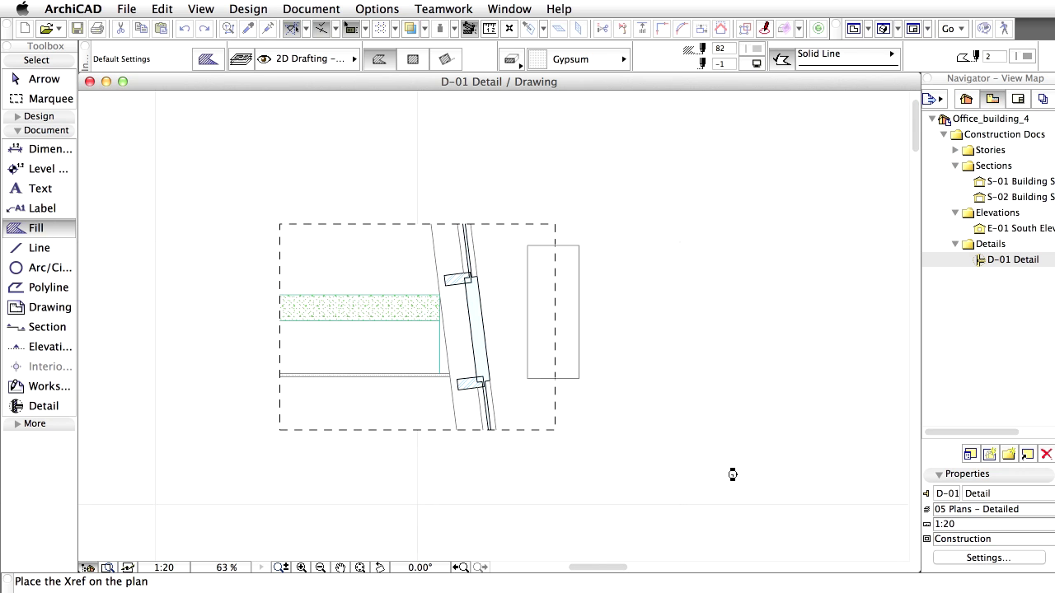
click(773, 485)
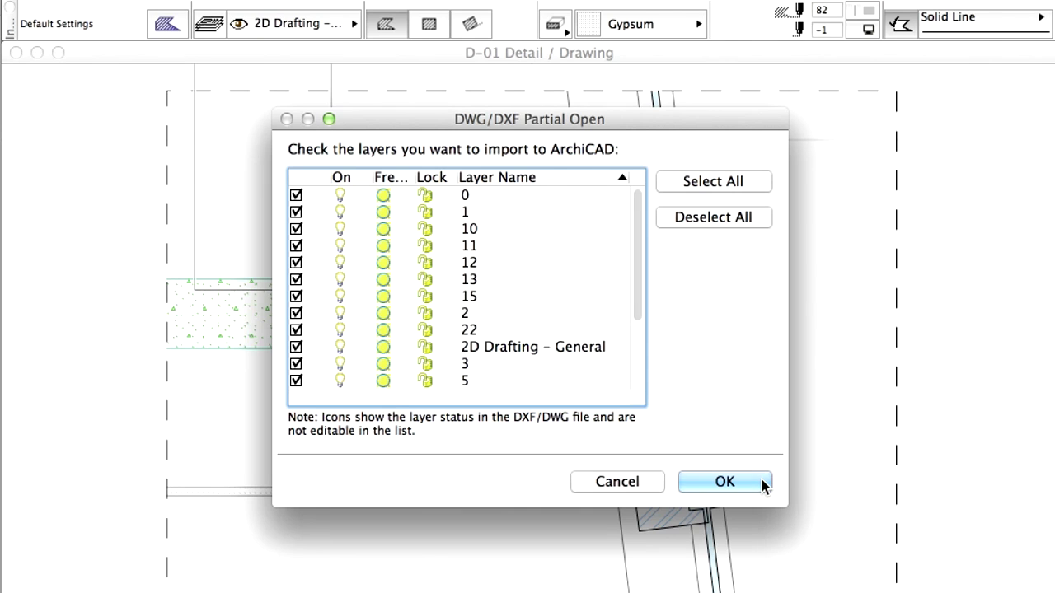
click(725, 482)
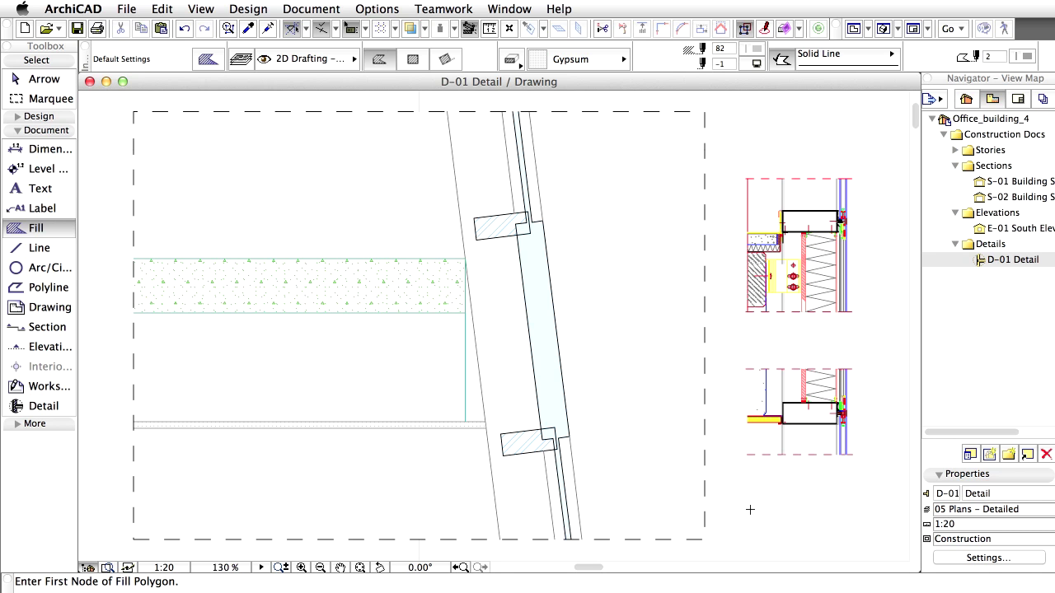